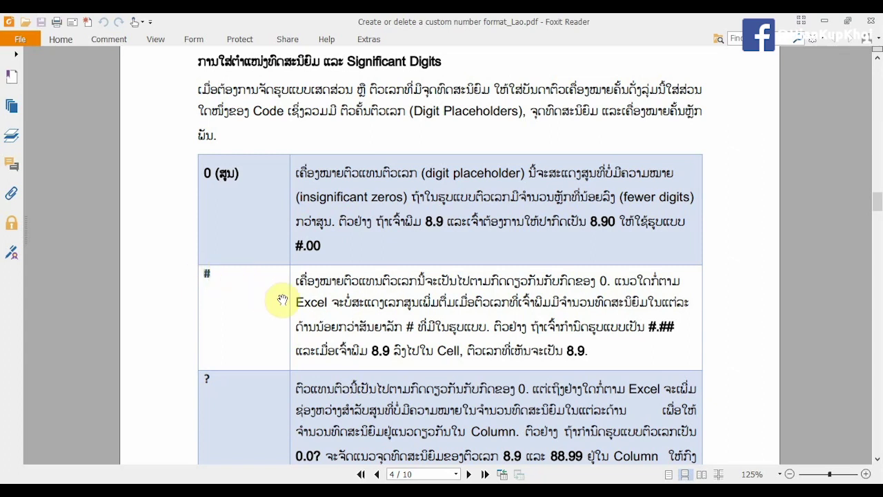
{"action": "scroll", "coordinate": [286, 294], "scroll_direction": "up", "scroll_amount": 2}
{"action": "scroll", "coordinate": [284, 298], "scroll_direction": "down", "scroll_amount": 3}
{"action": "scroll", "coordinate": [285, 298], "scroll_direction": "down", "scroll_amount": 3}
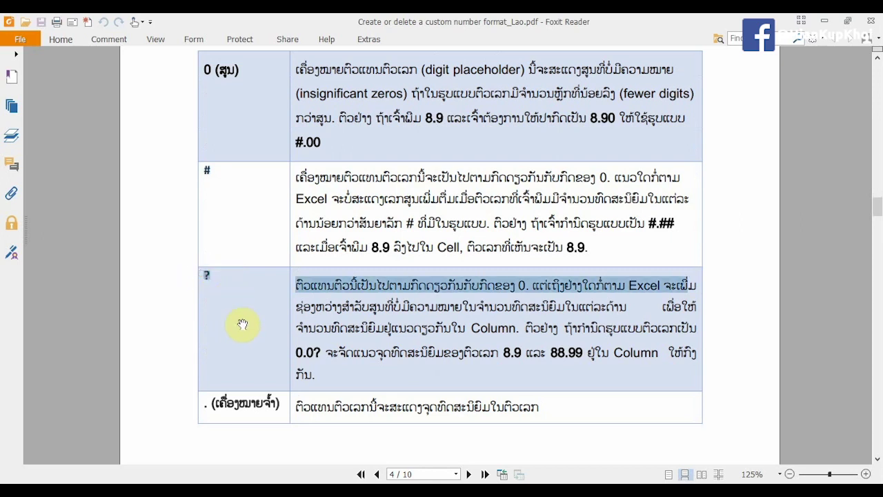
{"action": "scroll", "coordinate": [226, 407], "scroll_direction": "down", "scroll_amount": 2}
{"action": "scroll", "coordinate": [225, 393], "scroll_direction": "down", "scroll_amount": 1}
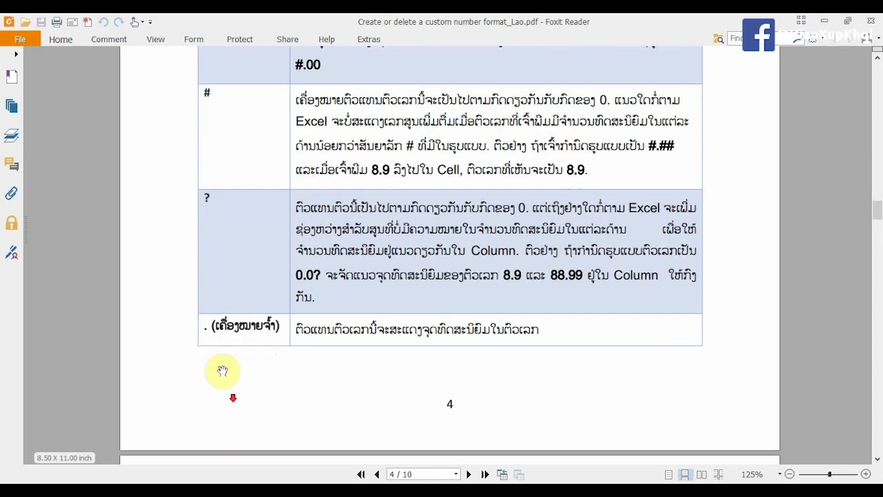
{"action": "scroll", "coordinate": [222, 370], "scroll_direction": "down", "scroll_amount": 4}
{"action": "scroll", "coordinate": [226, 361], "scroll_direction": "down", "scroll_amount": 4}
{"action": "scroll", "coordinate": [222, 345], "scroll_direction": "down", "scroll_amount": 1}
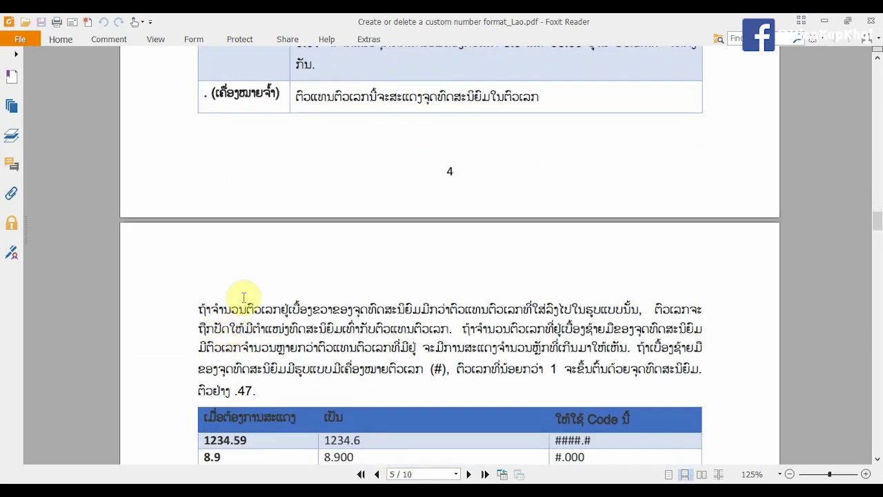
{"action": "scroll", "coordinate": [244, 291], "scroll_direction": "up", "scroll_amount": 4}
{"action": "scroll", "coordinate": [248, 282], "scroll_direction": "up", "scroll_amount": 2}
{"action": "scroll", "coordinate": [252, 276], "scroll_direction": "up", "scroll_amount": 2}
{"action": "scroll", "coordinate": [251, 276], "scroll_direction": "up", "scroll_amount": 1}
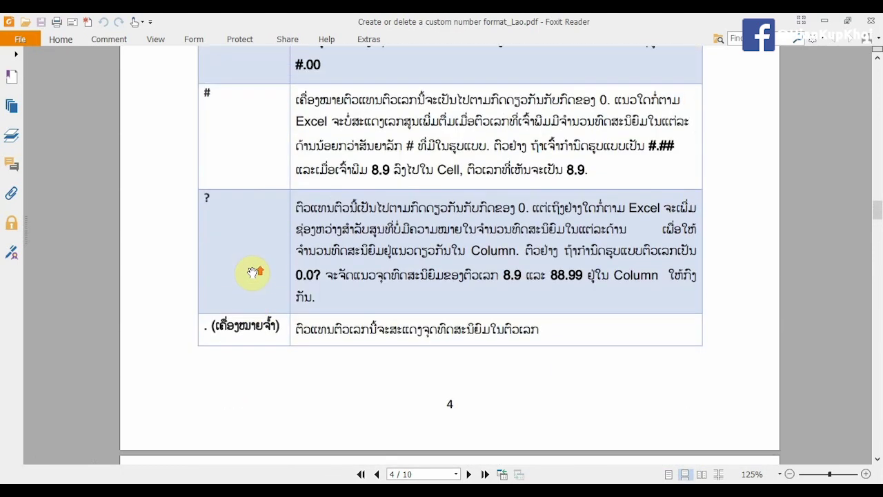
{"action": "scroll", "coordinate": [253, 275], "scroll_direction": "up", "scroll_amount": 3}
{"action": "scroll", "coordinate": [253, 272], "scroll_direction": "up", "scroll_amount": 1}
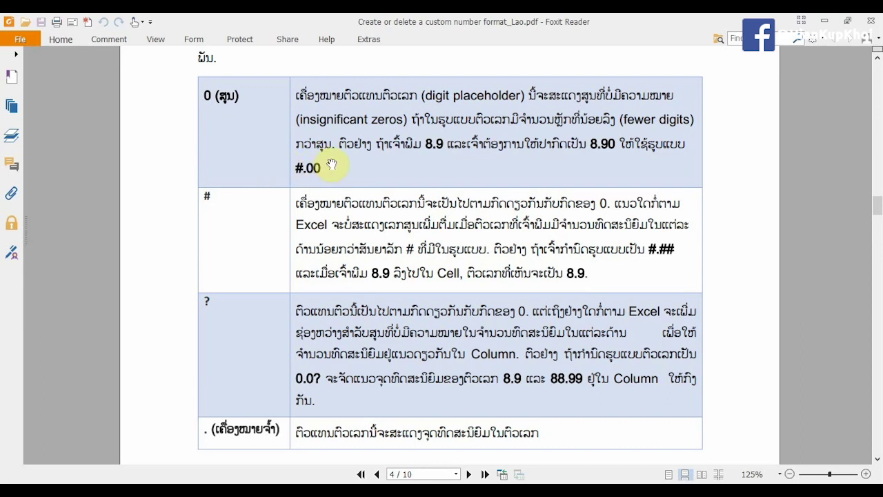
{"action": "scroll", "coordinate": [362, 165], "scroll_direction": "down", "scroll_amount": 1}
{"action": "scroll", "coordinate": [364, 166], "scroll_direction": "up", "scroll_amount": 1}
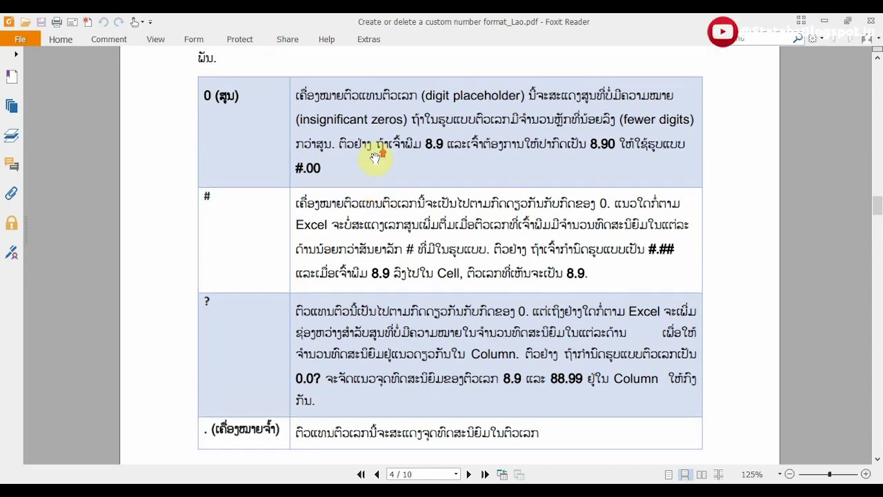
{"action": "scroll", "coordinate": [375, 157], "scroll_direction": "up", "scroll_amount": 1}
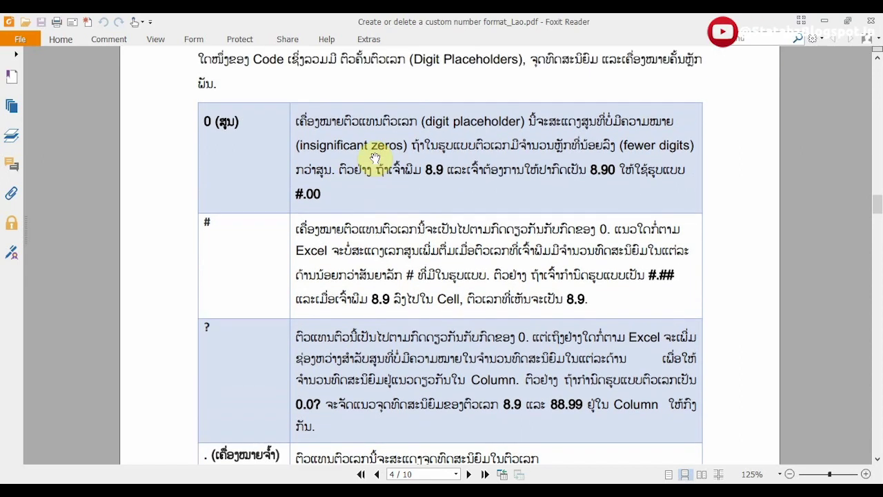
{"action": "scroll", "coordinate": [376, 156], "scroll_direction": "down", "scroll_amount": 1}
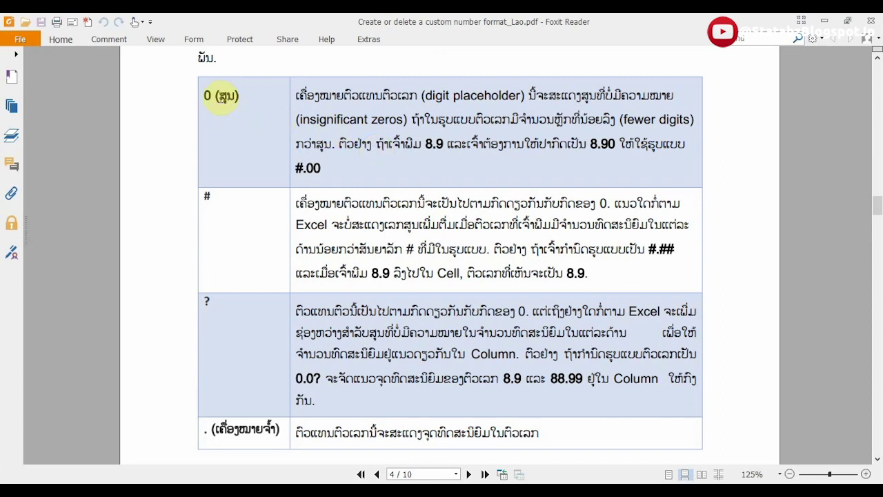
- Highlight the Lao word for zero next to the 0 placeholder in the first table cell
{"action": "left_click_drag", "start_coordinate": [215, 96], "coordinate": [242, 94]}
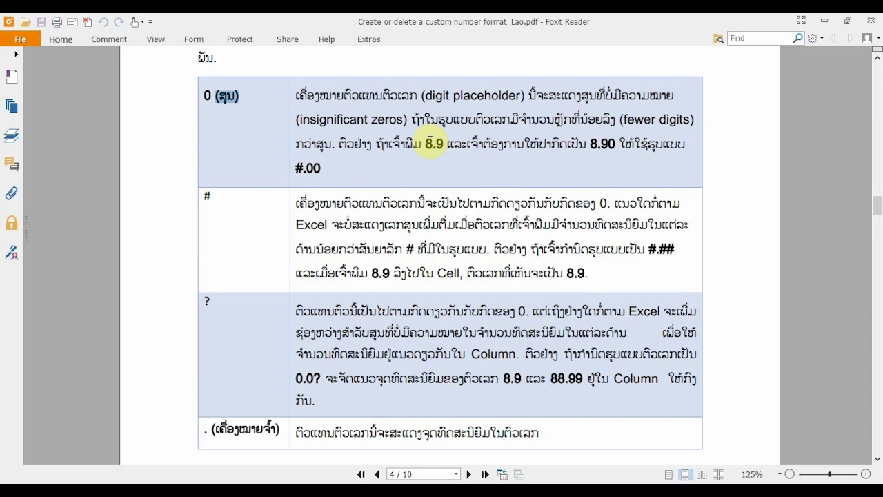
- Highlight the 8.9 example, its 8.90 result, and the #.00 format code in the 0 row
{"action": "left_click_drag", "start_coordinate": [418, 144], "coordinate": [449, 146]}
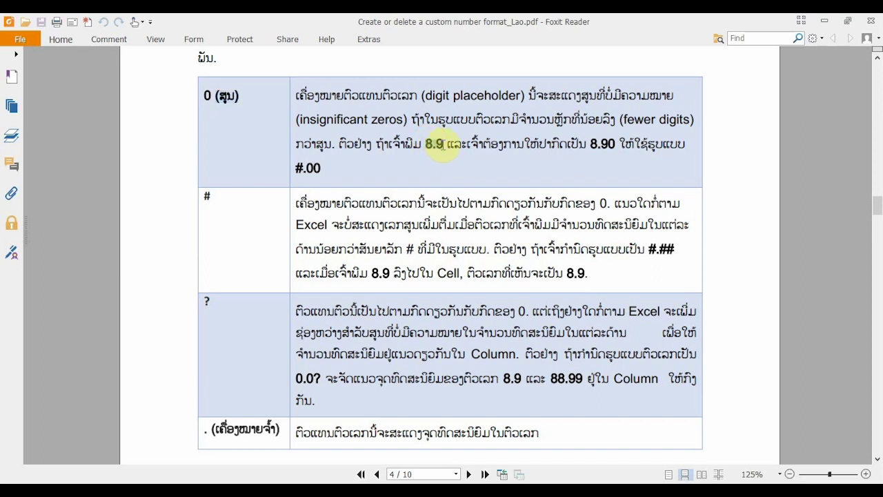
{"action": "left_click_drag", "start_coordinate": [586, 143], "coordinate": [613, 150]}
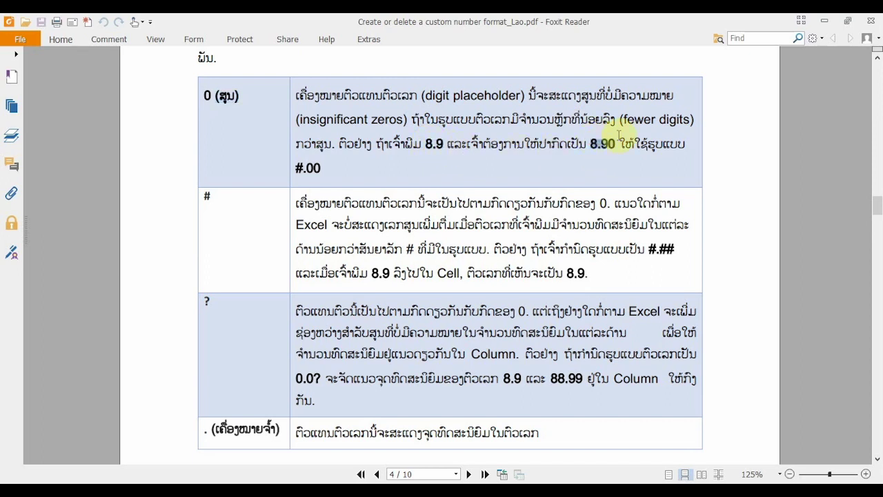
{"action": "left_click_drag", "start_coordinate": [417, 143], "coordinate": [442, 142]}
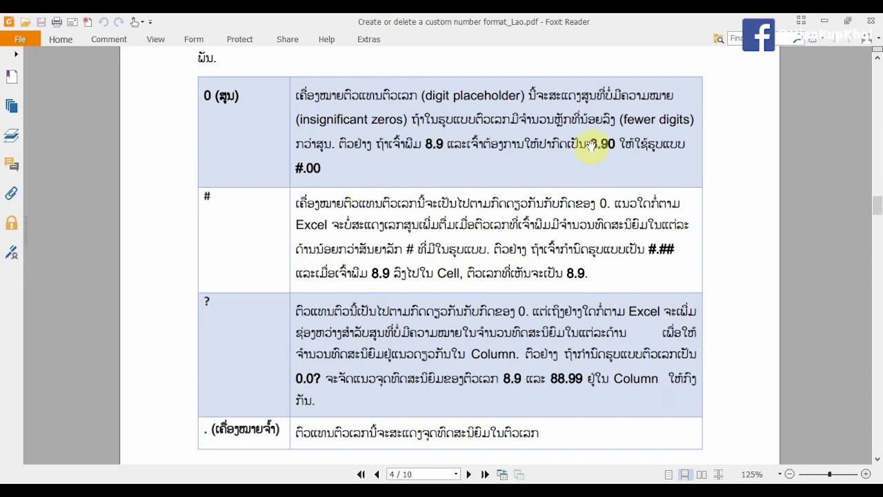
{"action": "left_click_drag", "start_coordinate": [590, 145], "coordinate": [615, 145]}
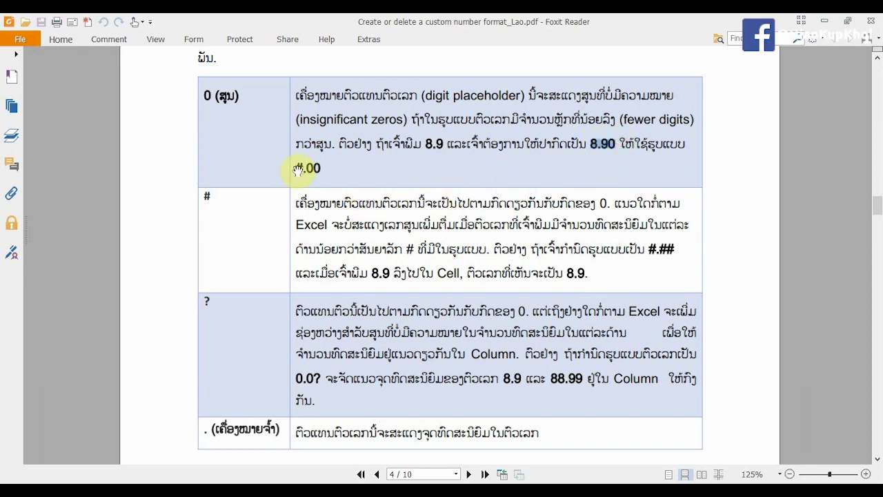
{"action": "left_click_drag", "start_coordinate": [295, 168], "coordinate": [322, 164]}
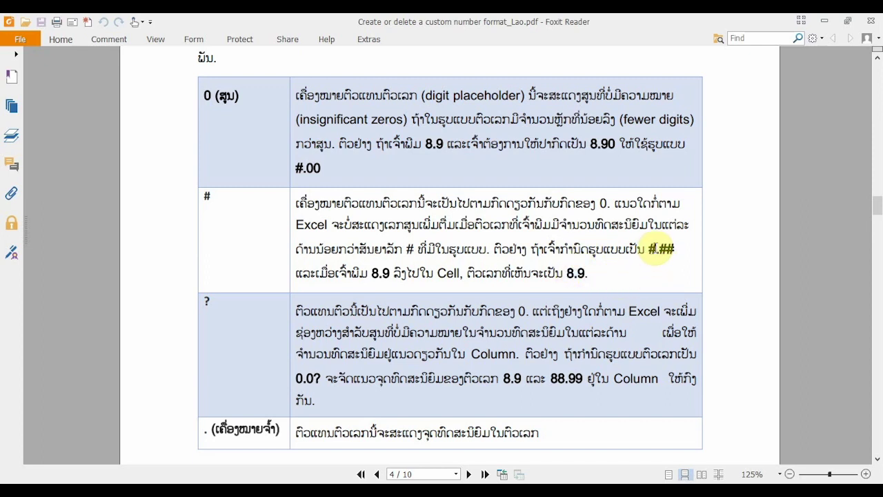
- Highlight ## in the #.## code, then the opening words of the ? row's description
{"action": "left_click_drag", "start_coordinate": [659, 249], "coordinate": [676, 250]}
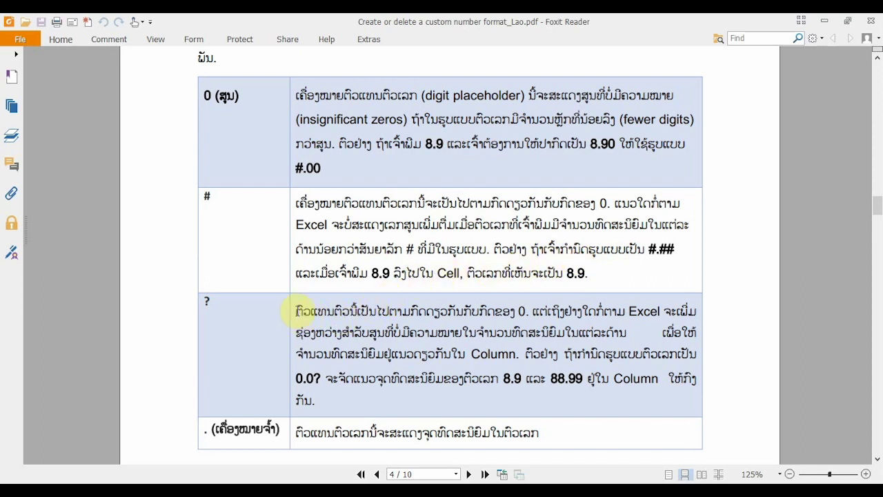
{"action": "left_click_drag", "start_coordinate": [297, 311], "coordinate": [367, 317]}
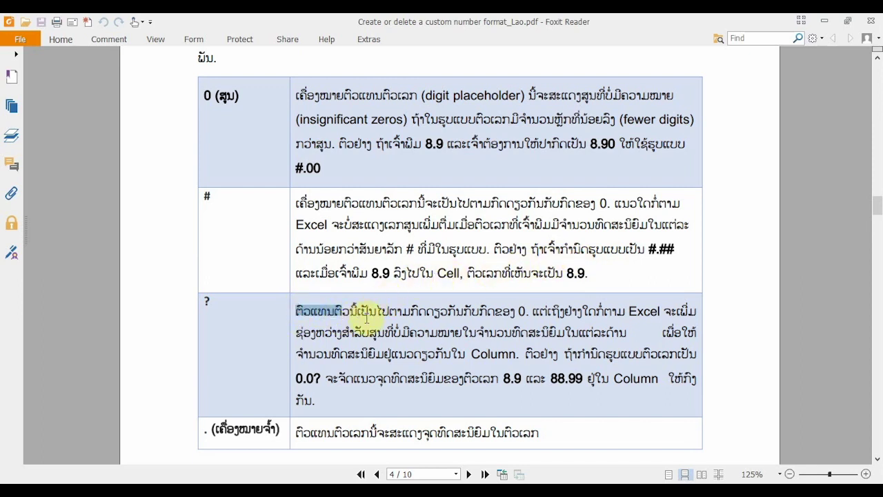
{"action": "scroll", "coordinate": [383, 317], "scroll_direction": "down", "scroll_amount": 1}
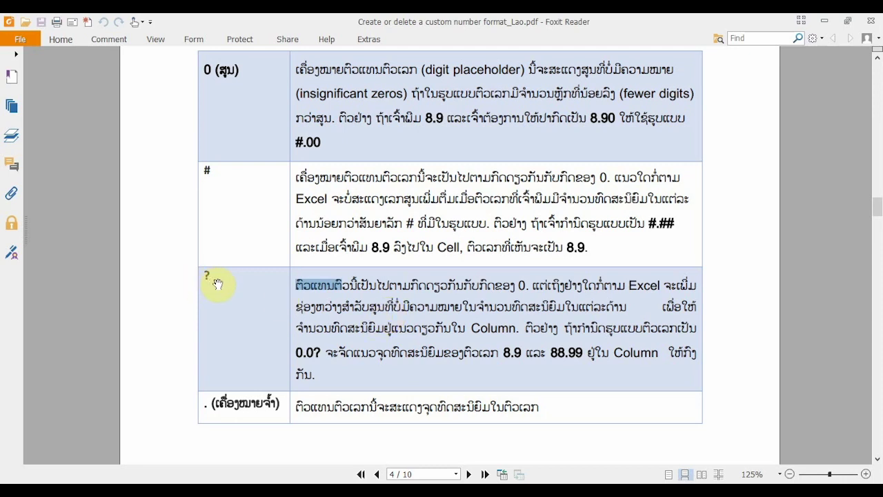
- Deselect the highlighted text in the ? row and scroll down the placeholder table
{"action": "left_click", "coordinate": [304, 352]}
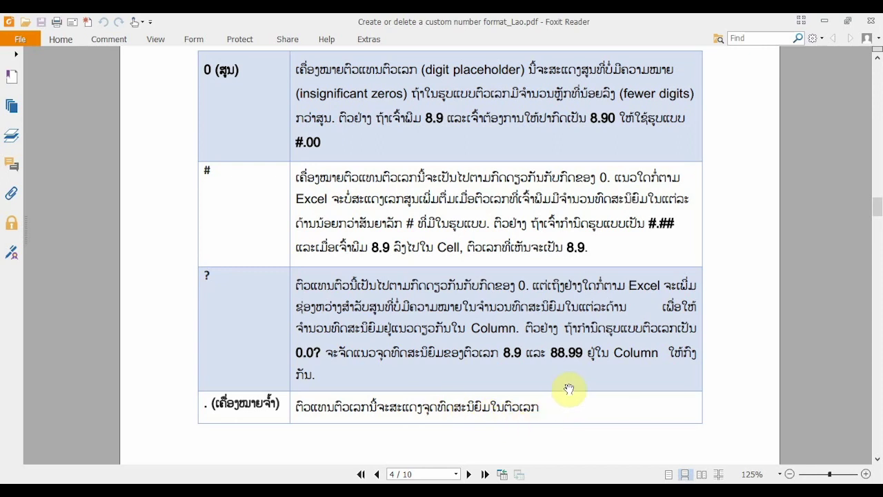
{"action": "scroll", "coordinate": [510, 324], "scroll_direction": "down", "scroll_amount": 1}
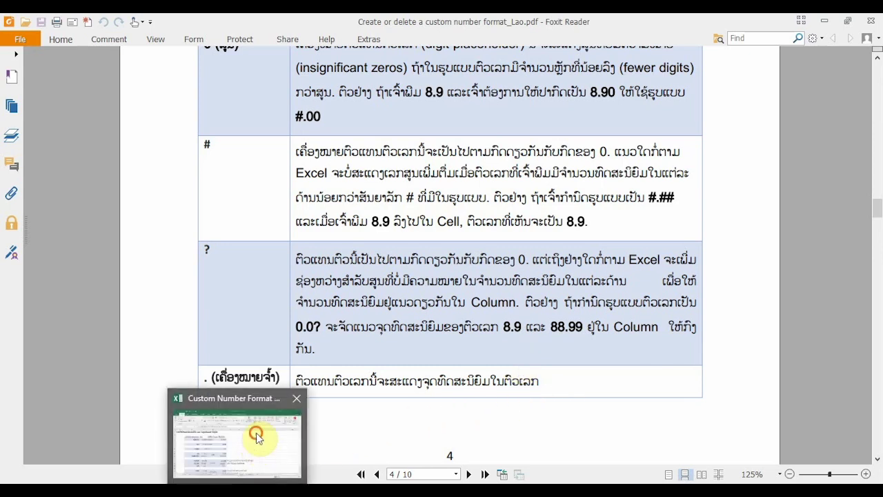
- In the Custom Number Format workbook, compare B4's 1234.59, C4's 1234.6 and D4's ####.# code
{"action": "left_click", "coordinate": [254, 432]}
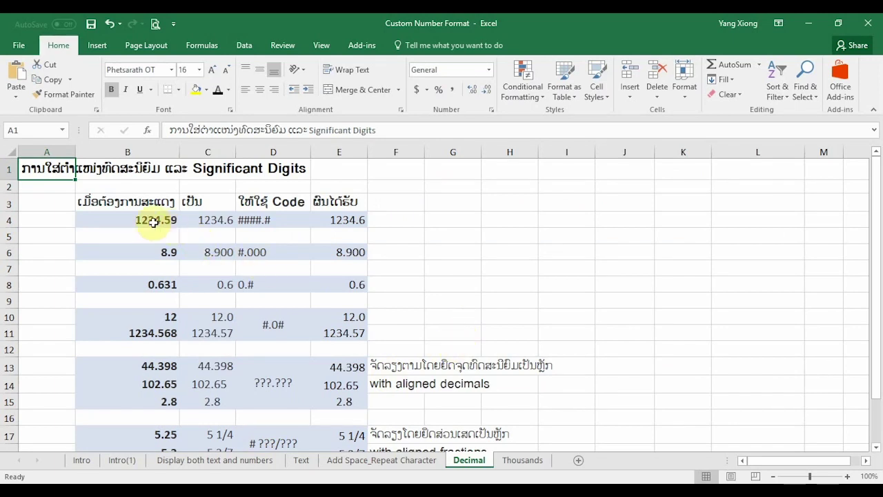
{"action": "left_click", "coordinate": [163, 219]}
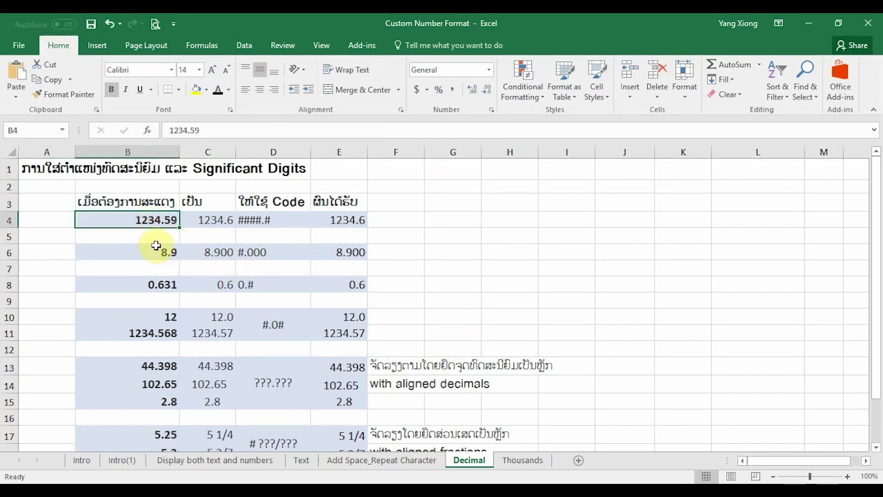
{"action": "left_click", "coordinate": [216, 221]}
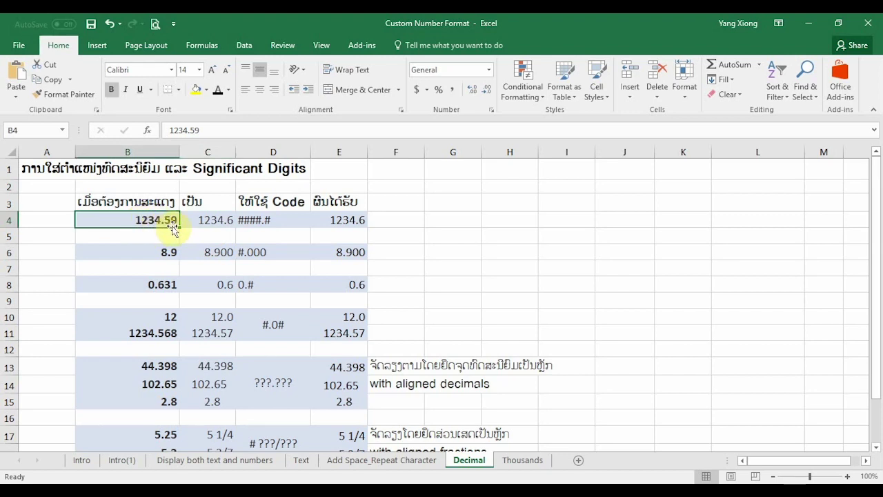
{"action": "left_click", "coordinate": [206, 226]}
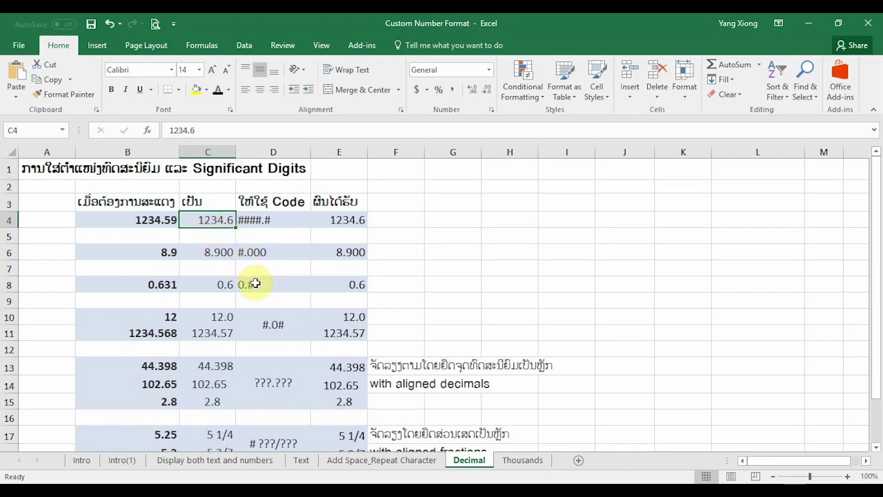
{"action": "left_click", "coordinate": [225, 233]}
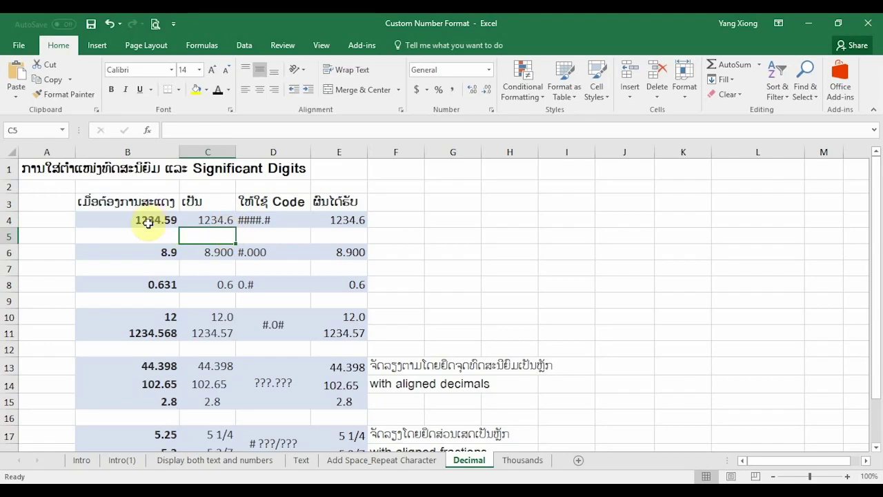
{"action": "left_click", "coordinate": [168, 224]}
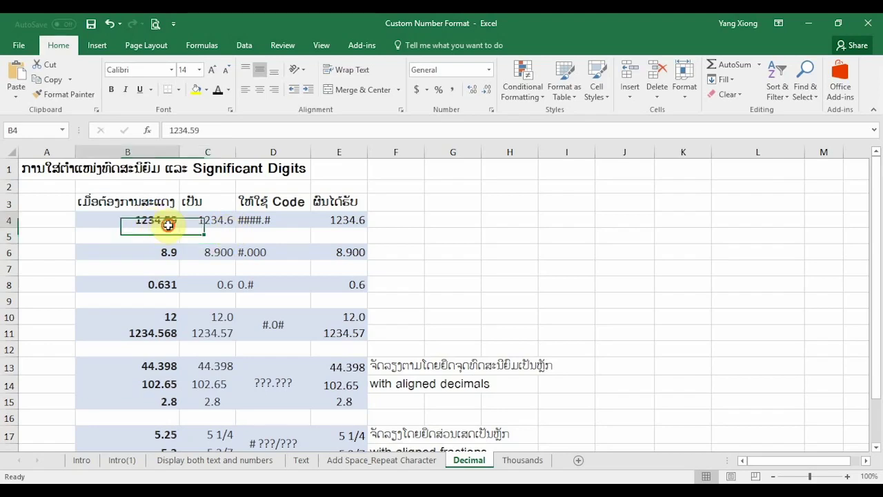
{"action": "left_click", "coordinate": [227, 221]}
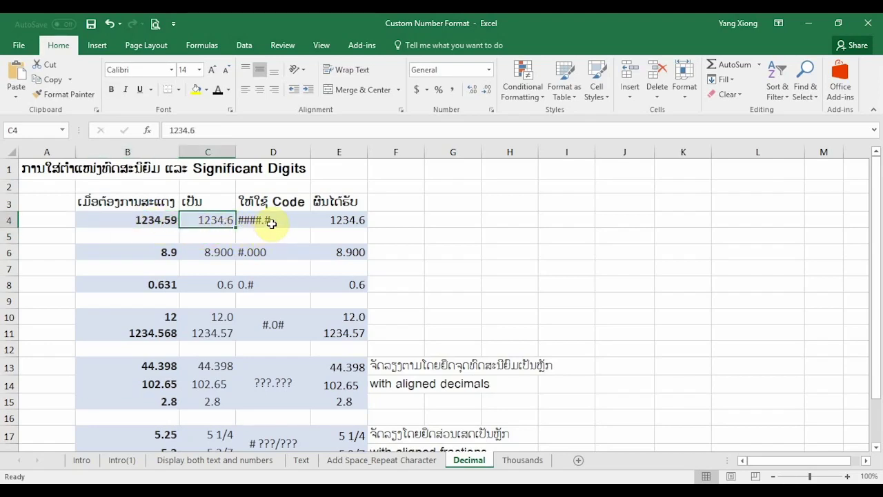
{"action": "left_click", "coordinate": [271, 223]}
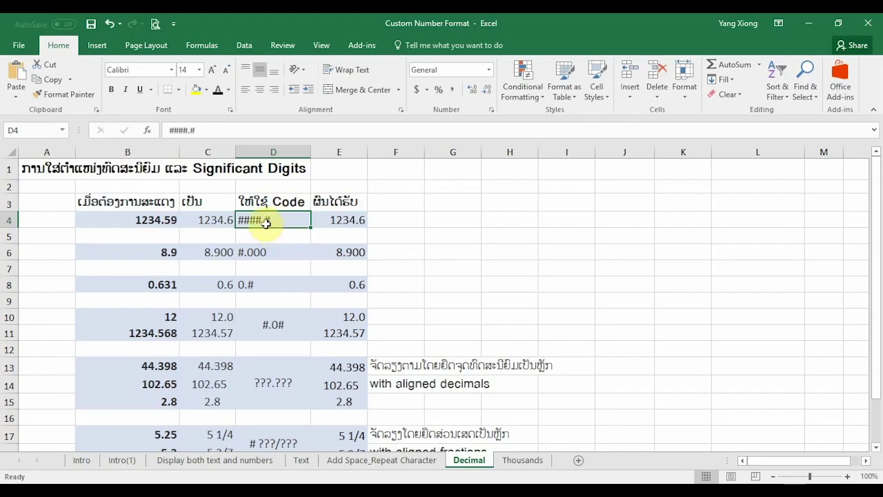
- Reveal E4's =B4 formula, confirm it displays 1234.6, and recheck C4
{"action": "left_click", "coordinate": [352, 220]}
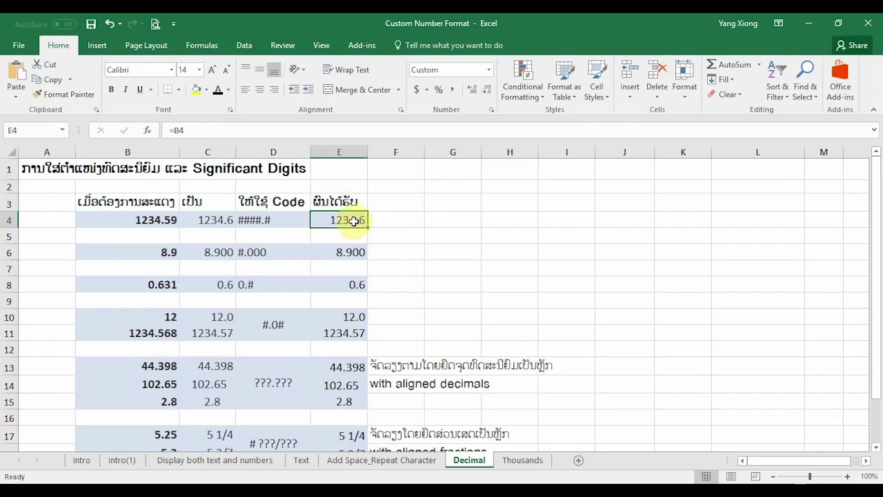
{"action": "left_click", "coordinate": [307, 131]}
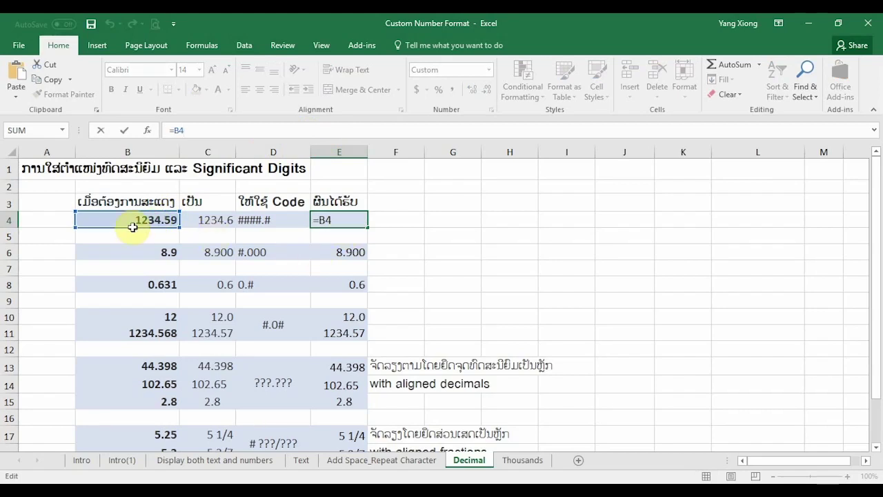
{"action": "key", "text": "ctrl+Return"}
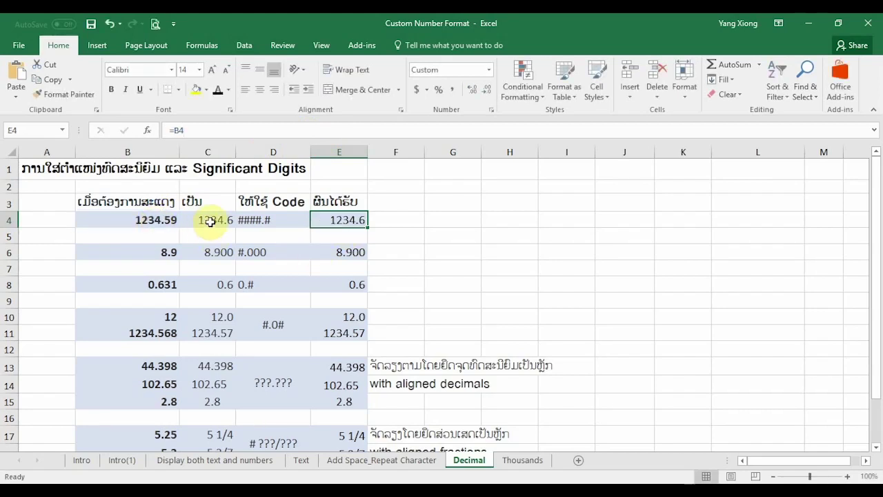
{"action": "left_click", "coordinate": [210, 222]}
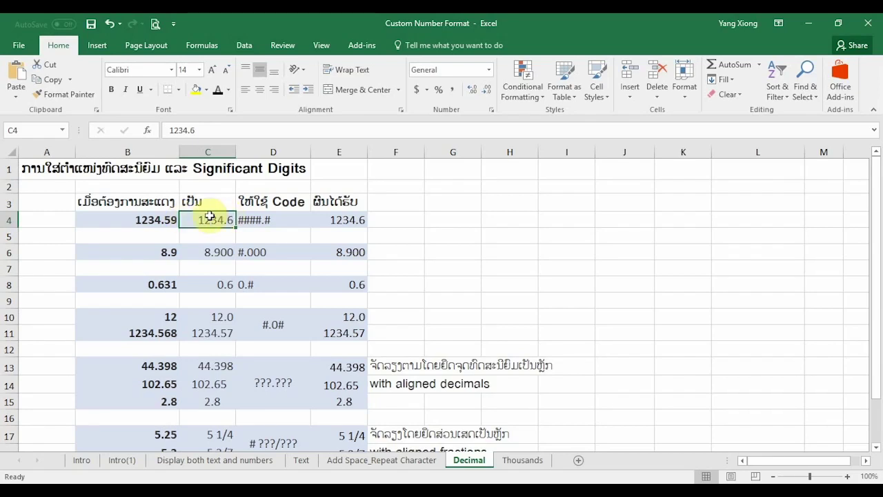
{"action": "left_click", "coordinate": [162, 254]}
{"action": "left_click", "coordinate": [216, 249]}
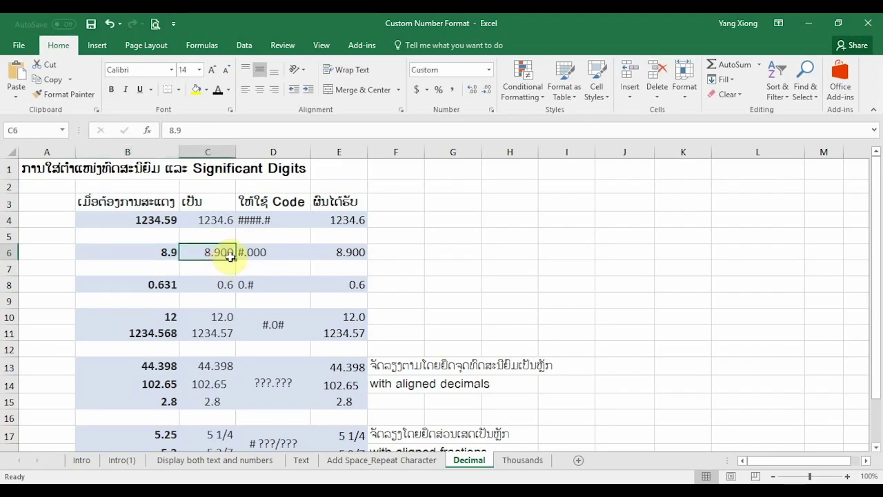
{"action": "left_click", "coordinate": [166, 254]}
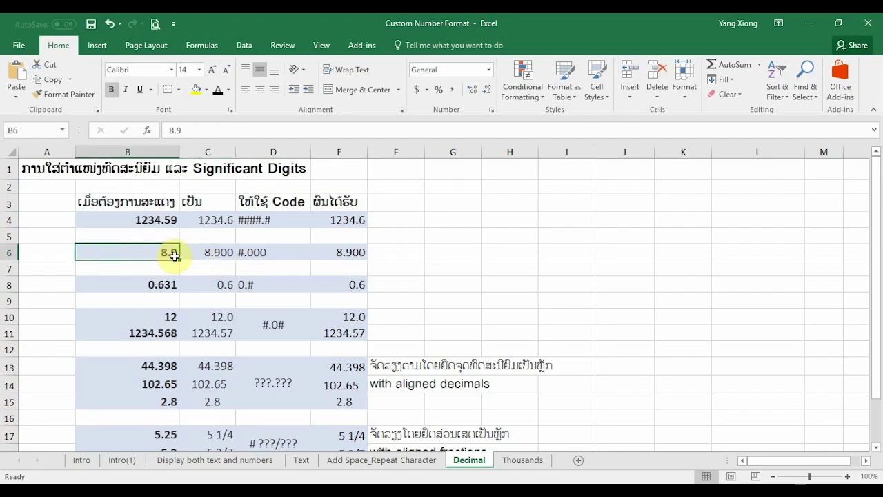
{"action": "left_click", "coordinate": [219, 261]}
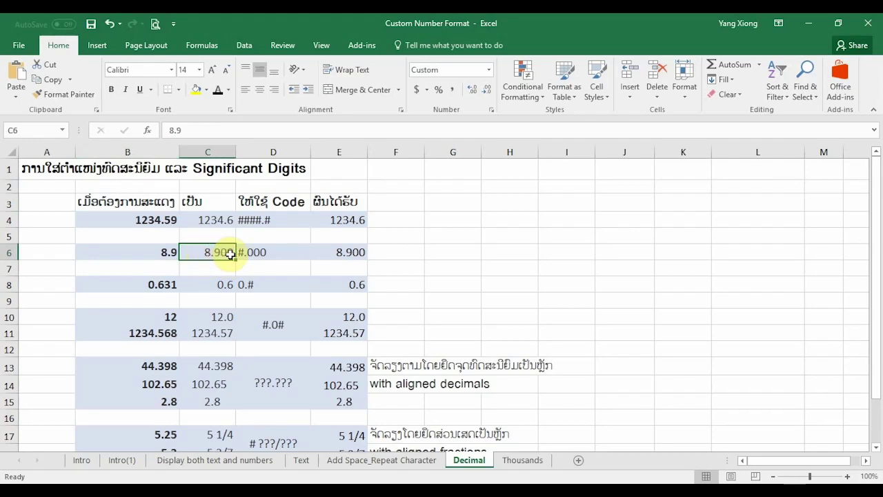
{"action": "left_click", "coordinate": [269, 253]}
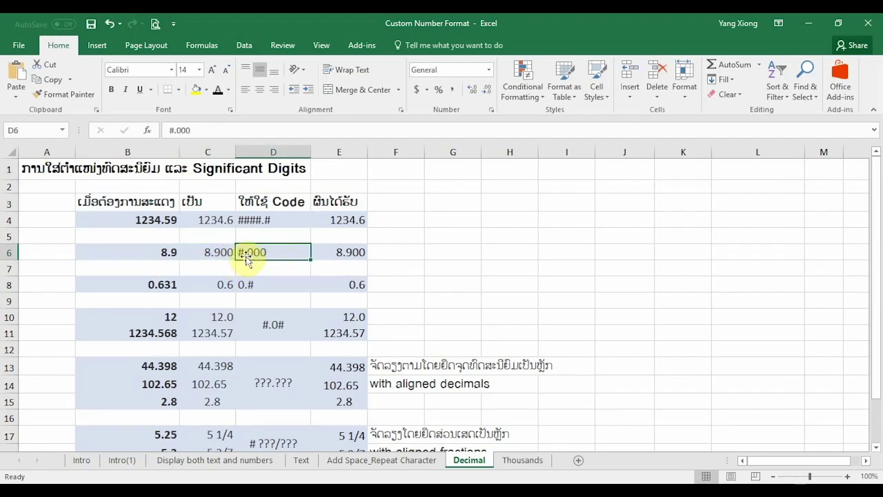
{"action": "left_click", "coordinate": [341, 254]}
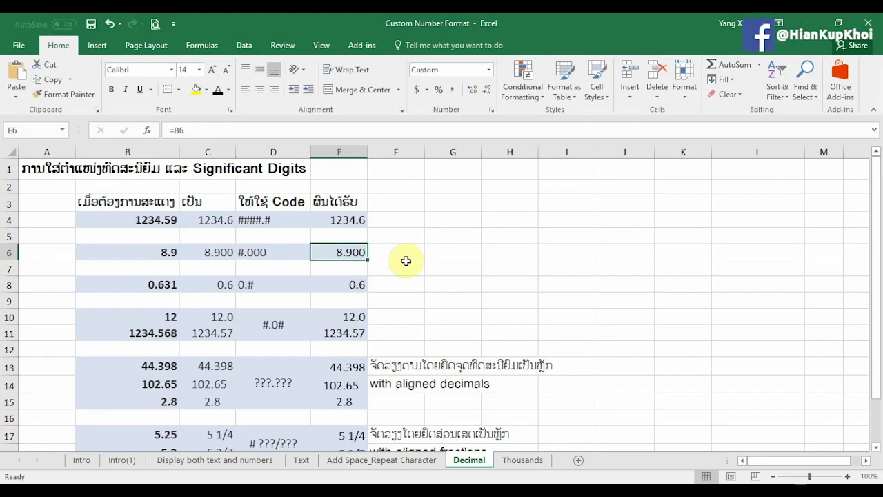
{"action": "left_click_drag", "start_coordinate": [312, 253], "coordinate": [356, 254]}
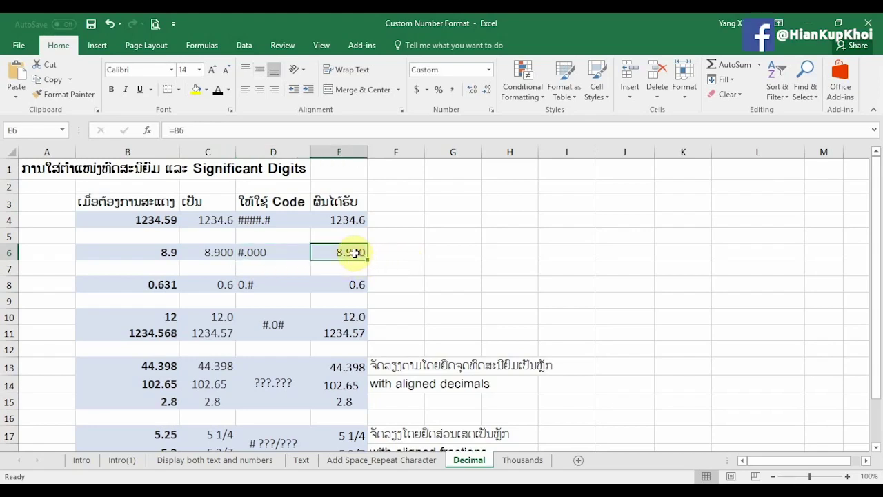
{"action": "left_click", "coordinate": [258, 251]}
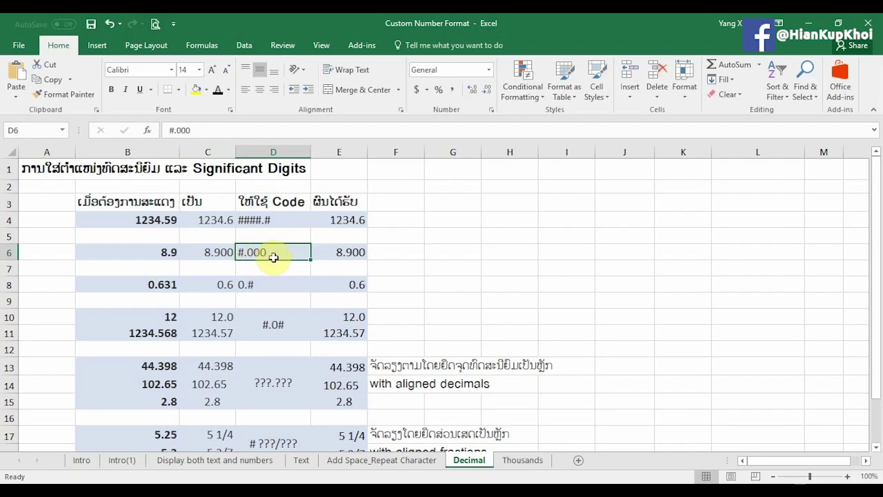
{"action": "left_click", "coordinate": [345, 251]}
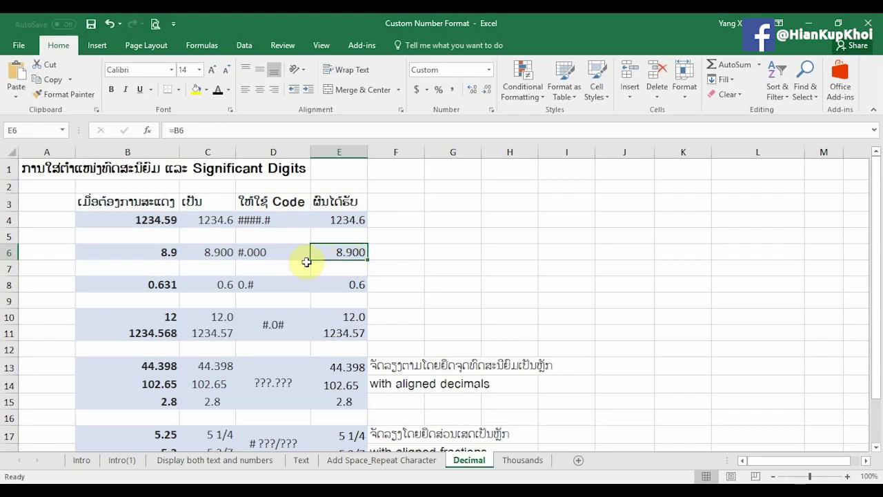
{"action": "left_click", "coordinate": [491, 110]}
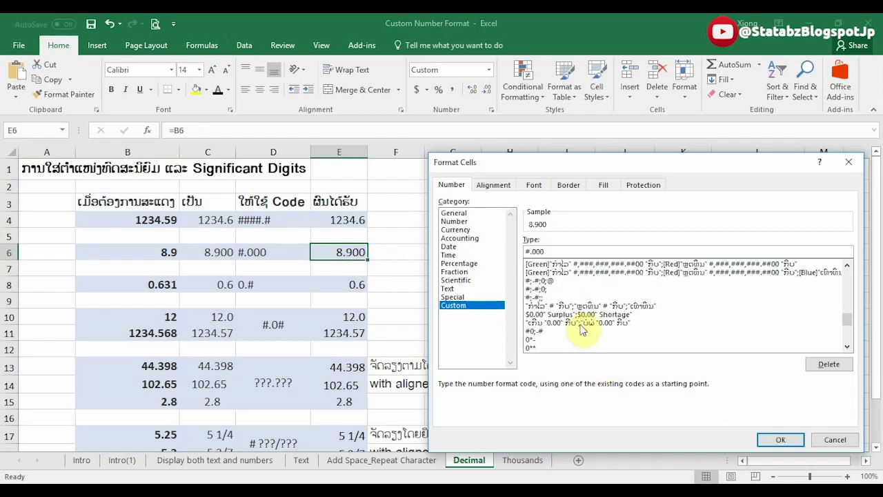
{"action": "scroll", "coordinate": [583, 324], "scroll_direction": "down", "scroll_amount": 1}
{"action": "scroll", "coordinate": [583, 320], "scroll_direction": "down", "scroll_amount": 2}
{"action": "key", "text": "BackSpace"}
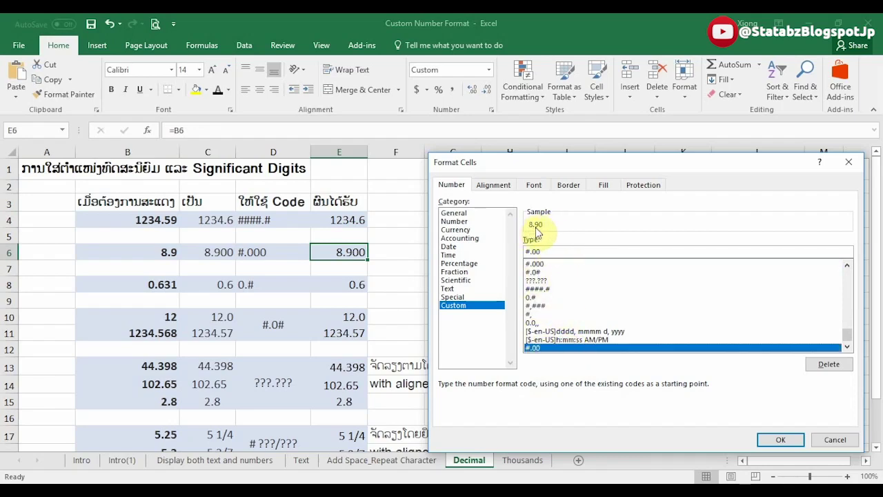
{"action": "left_click", "coordinate": [827, 440]}
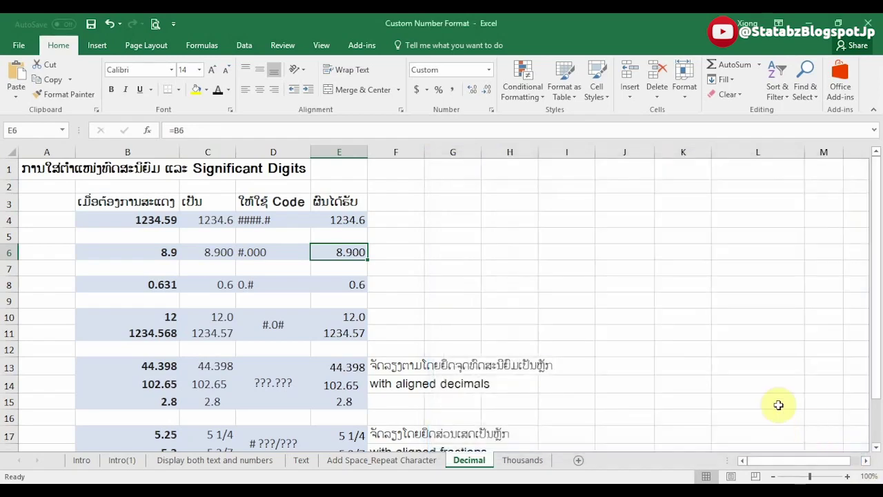
{"action": "left_click", "coordinate": [262, 253]}
{"action": "left_click", "coordinate": [356, 253]}
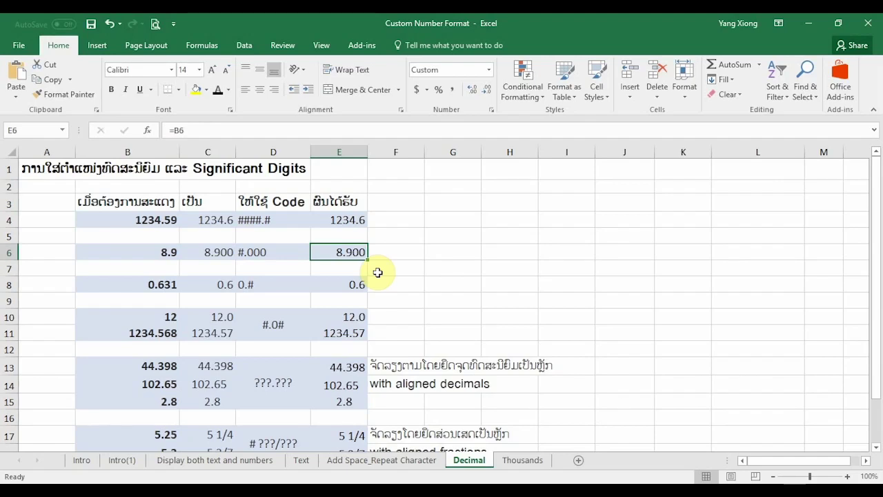
{"action": "left_click", "coordinate": [153, 285]}
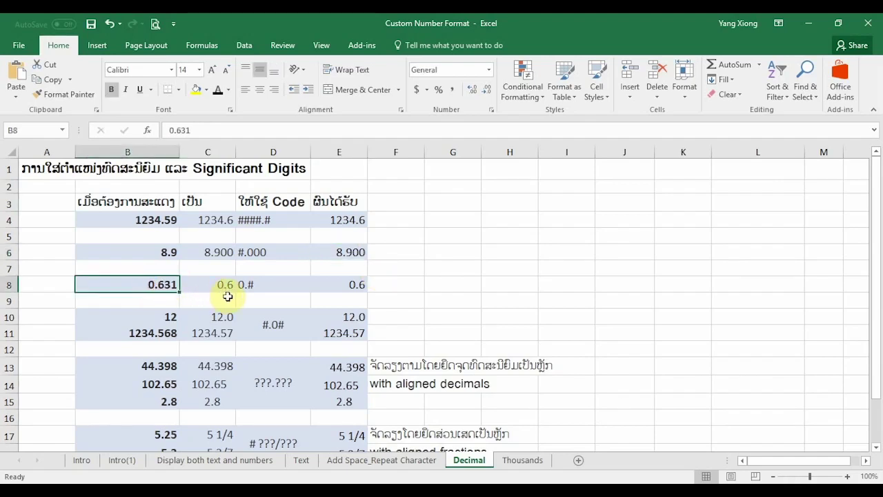
{"action": "left_click", "coordinate": [167, 251]}
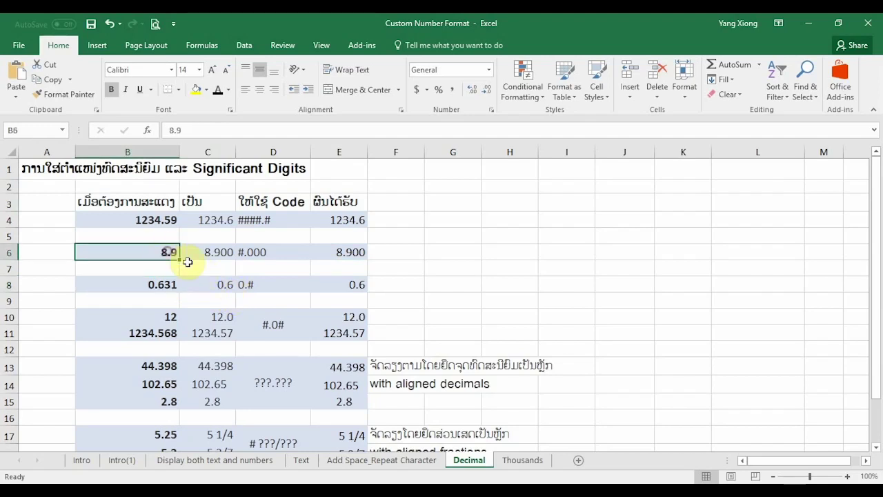
{"action": "left_click", "coordinate": [161, 284]}
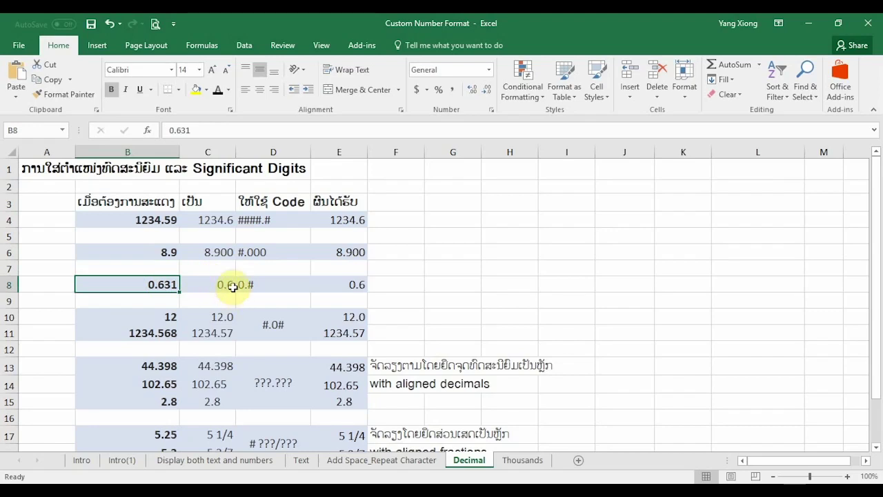
{"action": "left_click", "coordinate": [203, 283]}
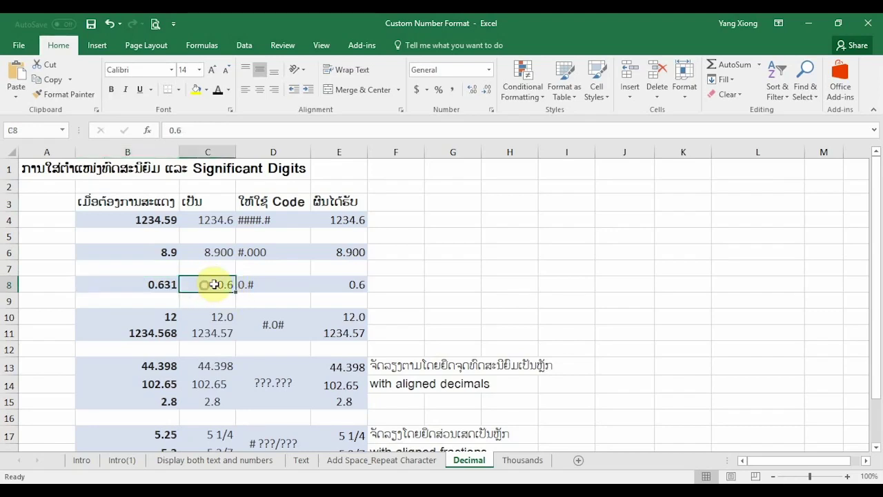
{"action": "left_click", "coordinate": [256, 288]}
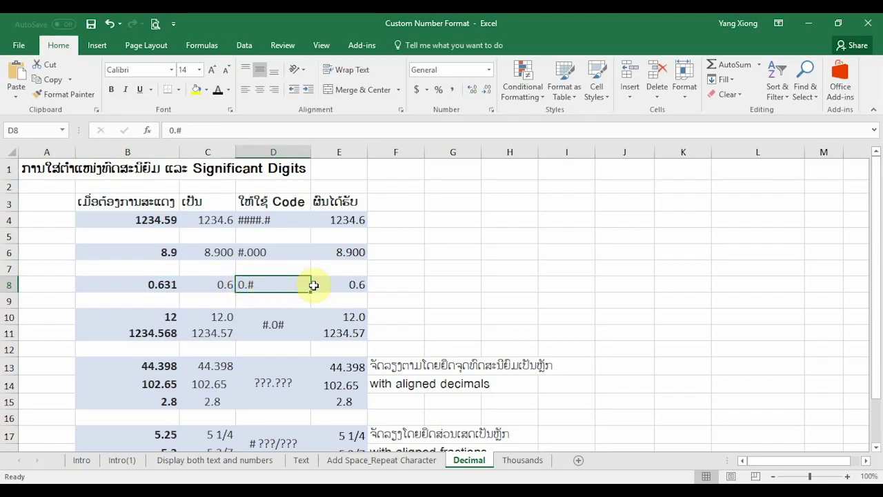
{"action": "left_click", "coordinate": [345, 287]}
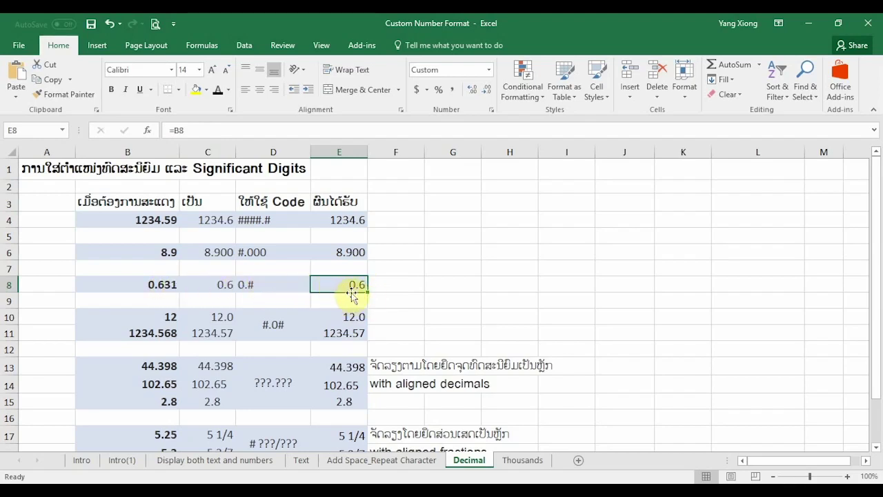
{"action": "left_click", "coordinate": [156, 282], "text": "ctrl"}
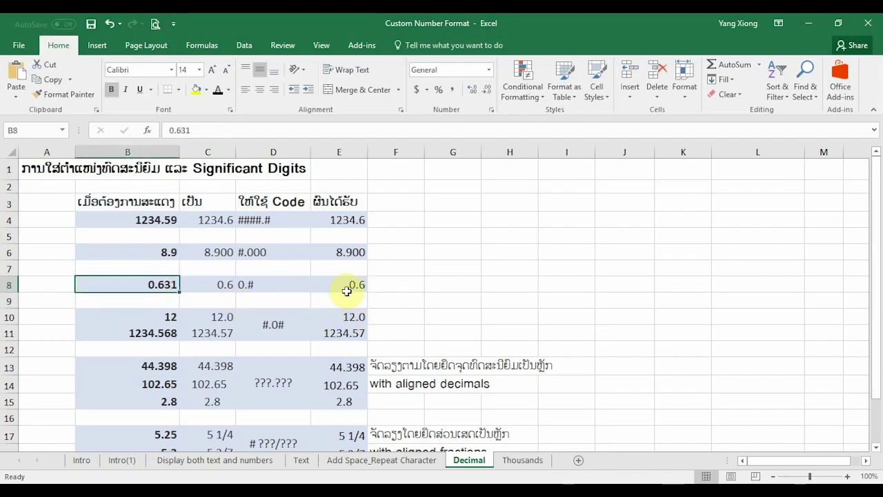
{"action": "key", "text": "Return"}
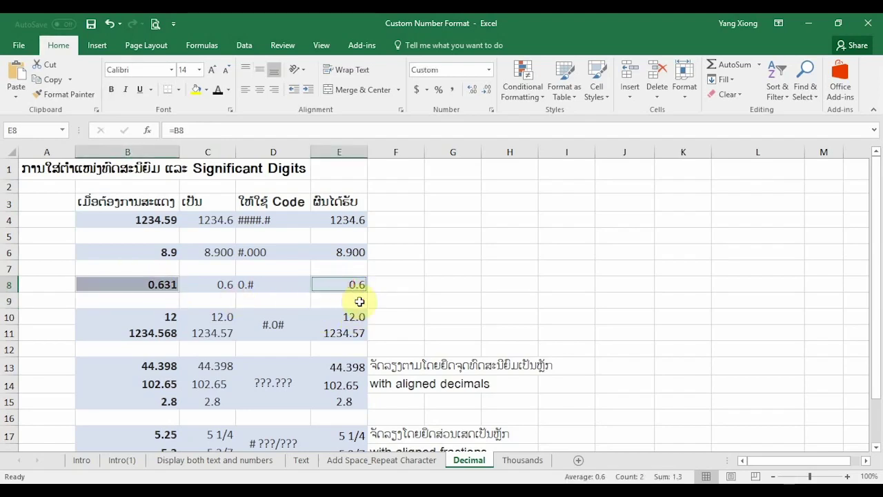
{"action": "left_click", "coordinate": [222, 283]}
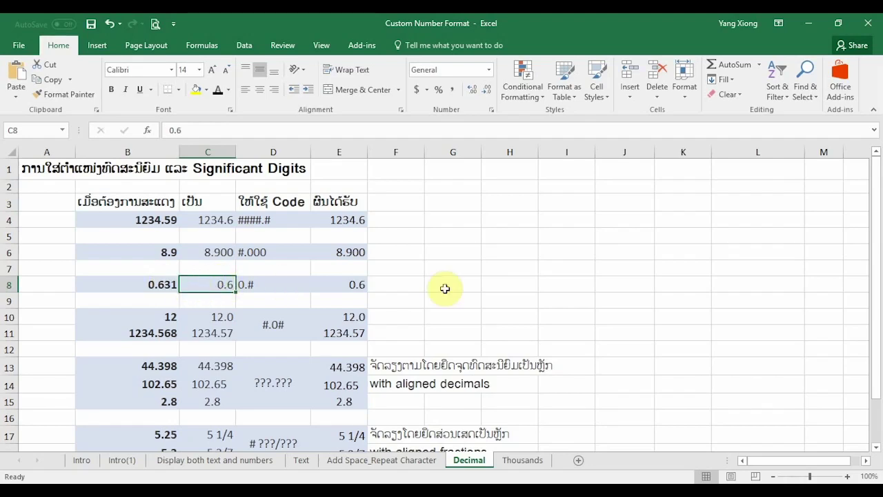
{"action": "left_click", "coordinate": [475, 279]}
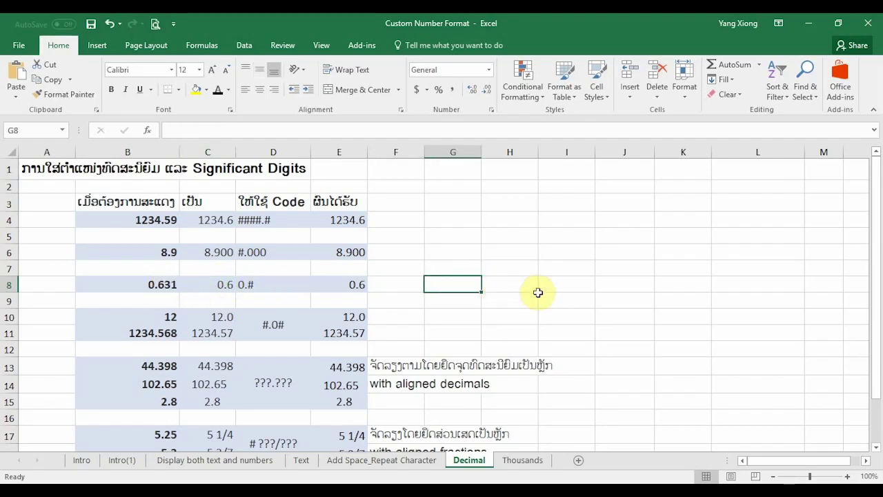
- Enter the check =B8=C8 in G8, which returns FALSE
{"action": "type", "text": "="}
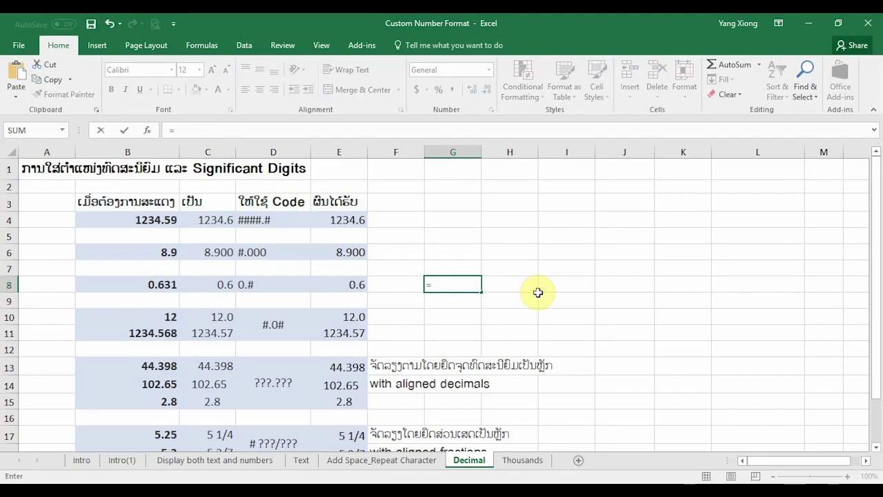
{"action": "left_click", "coordinate": [145, 283]}
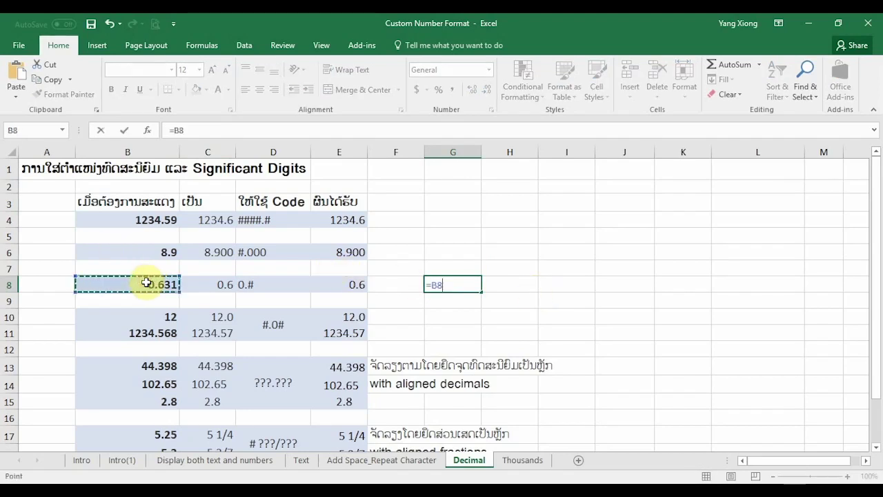
{"action": "type", "text": "="}
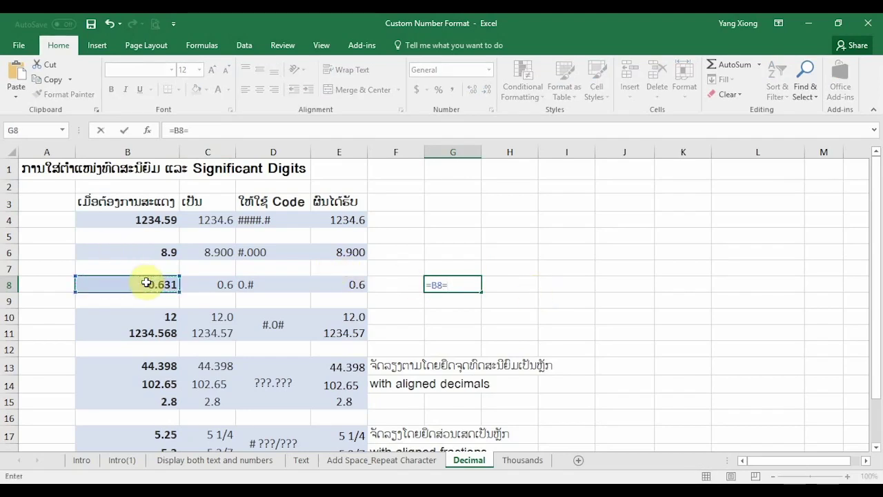
{"action": "left_click", "coordinate": [208, 282]}
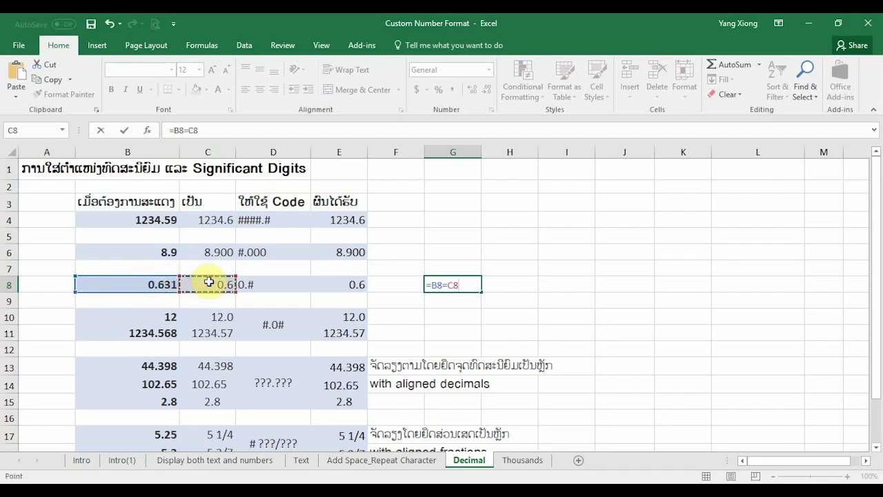
{"action": "key", "text": "ctrl+Return"}
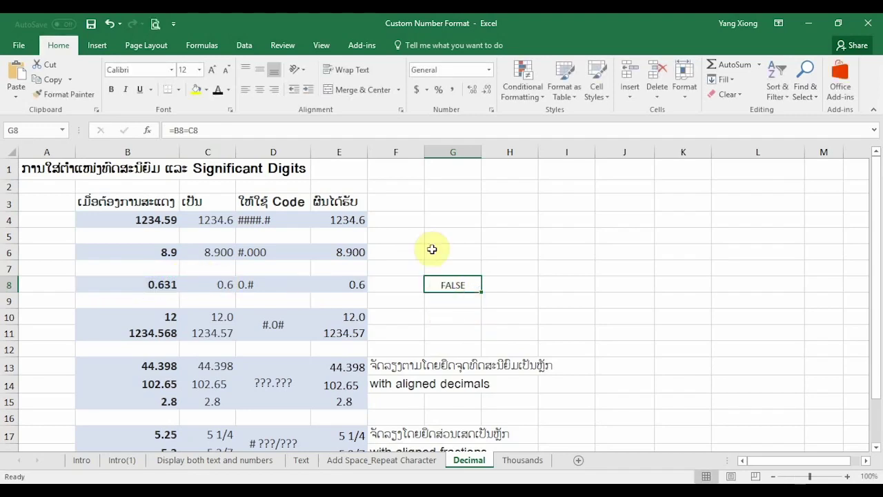
- Change G8's check to =B8=E8 for TRUE, then clear G8 and select D10
{"action": "left_click", "coordinate": [196, 130]}
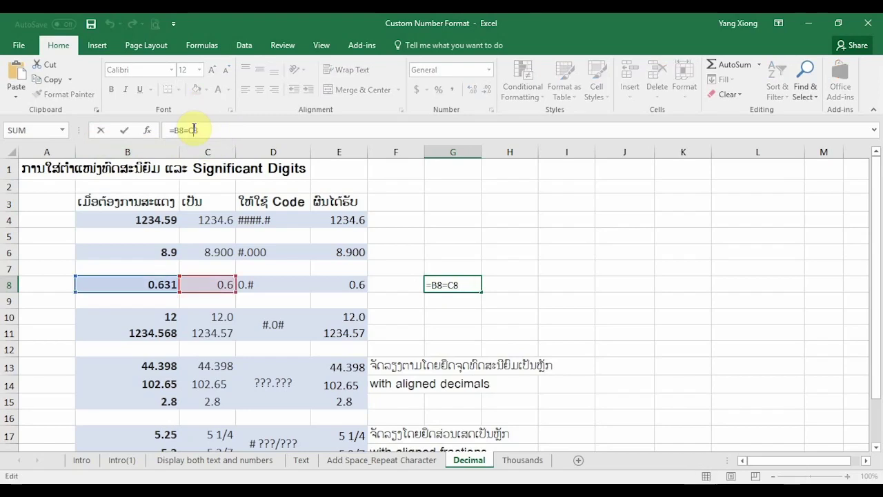
{"action": "left_click", "coordinate": [354, 283]}
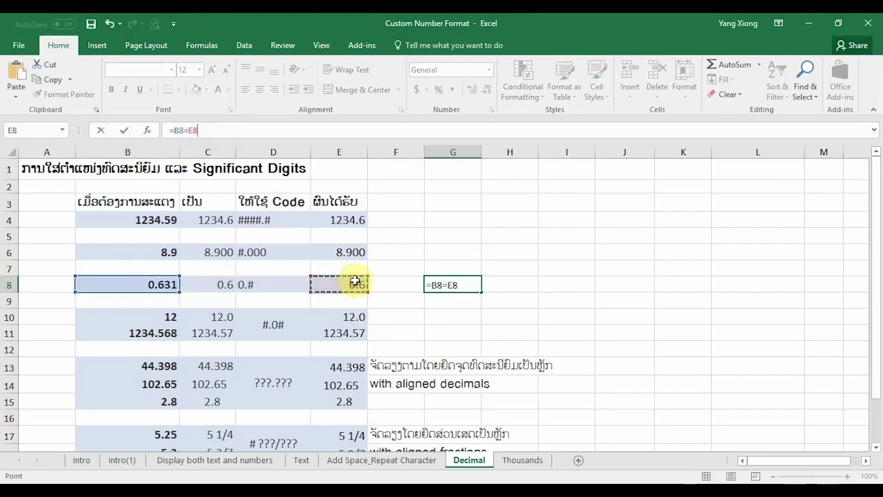
{"action": "key", "text": "ctrl+Return"}
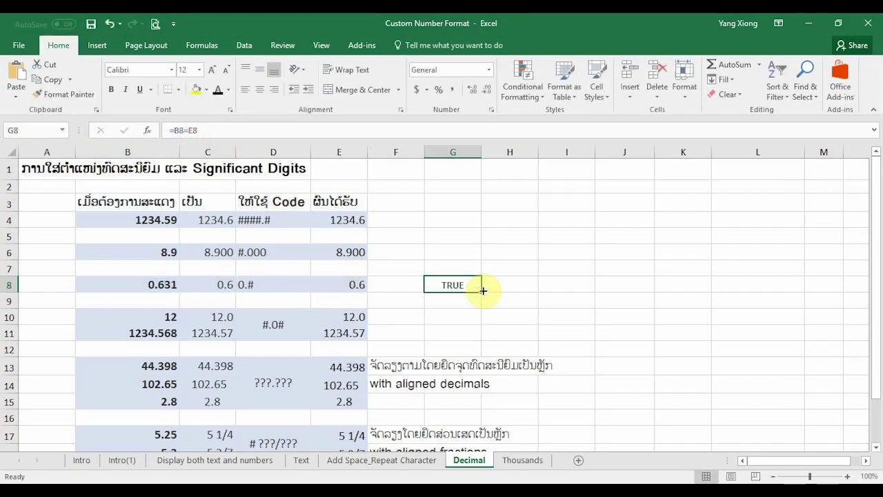
{"action": "key", "text": "Delete"}
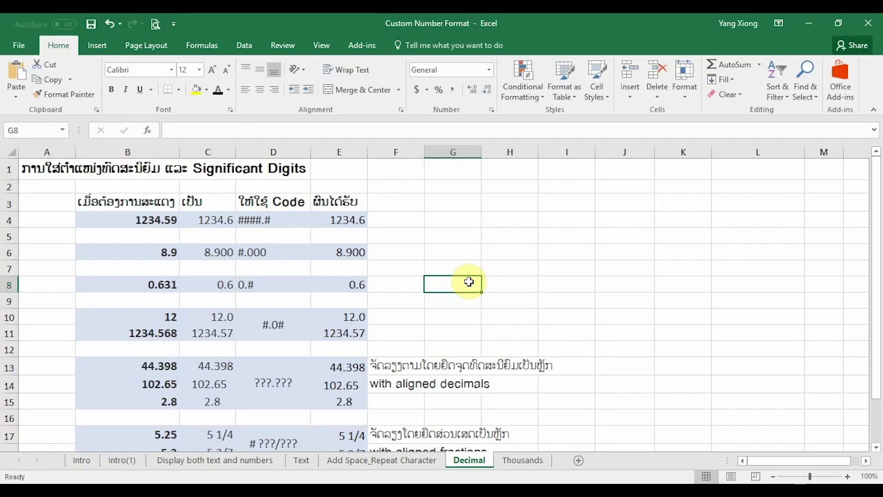
{"action": "left_click", "coordinate": [263, 315]}
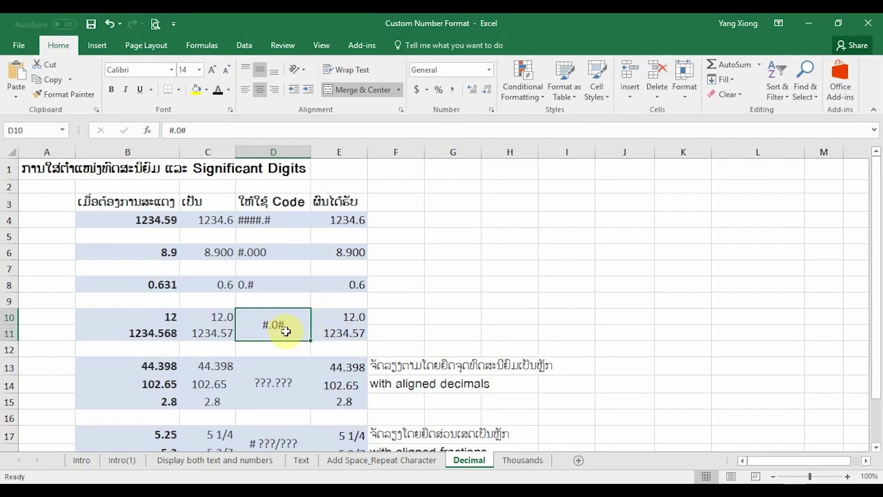
{"action": "left_click_drag", "start_coordinate": [347, 333], "coordinate": [349, 318]}
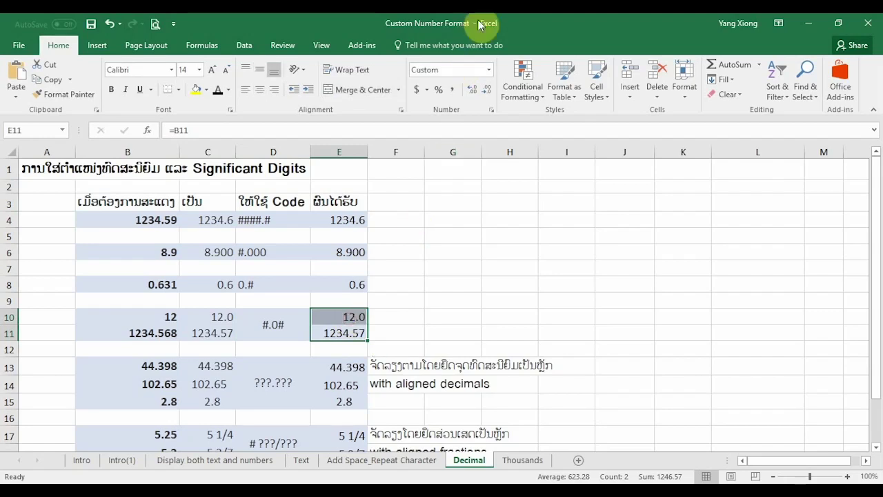
{"action": "left_click", "coordinate": [491, 109]}
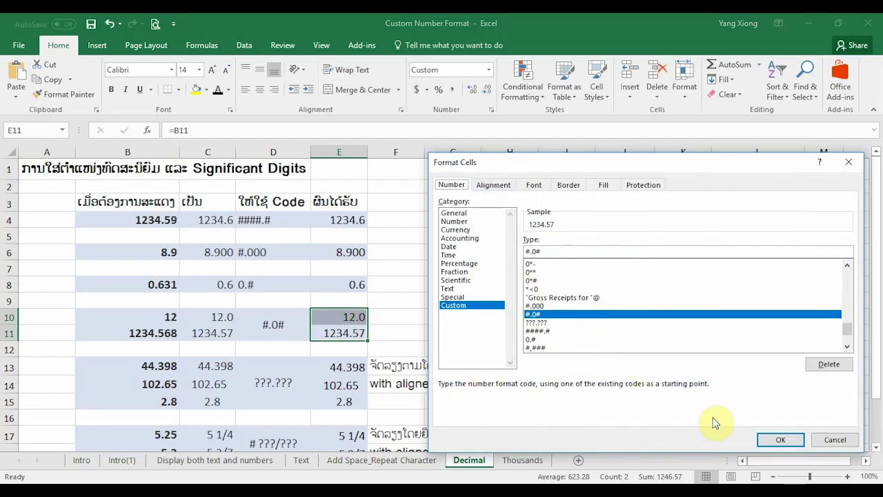
{"action": "left_click", "coordinate": [836, 439]}
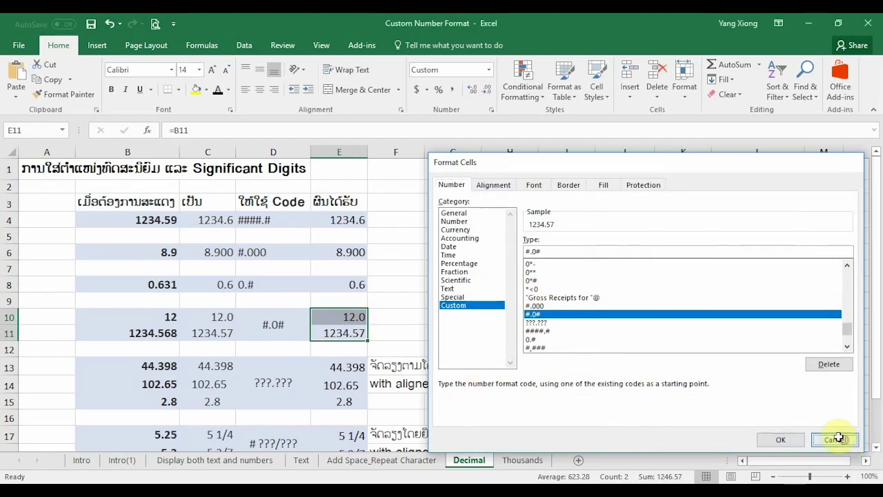
{"action": "left_click", "coordinate": [355, 333]}
{"action": "left_click", "coordinate": [358, 315]}
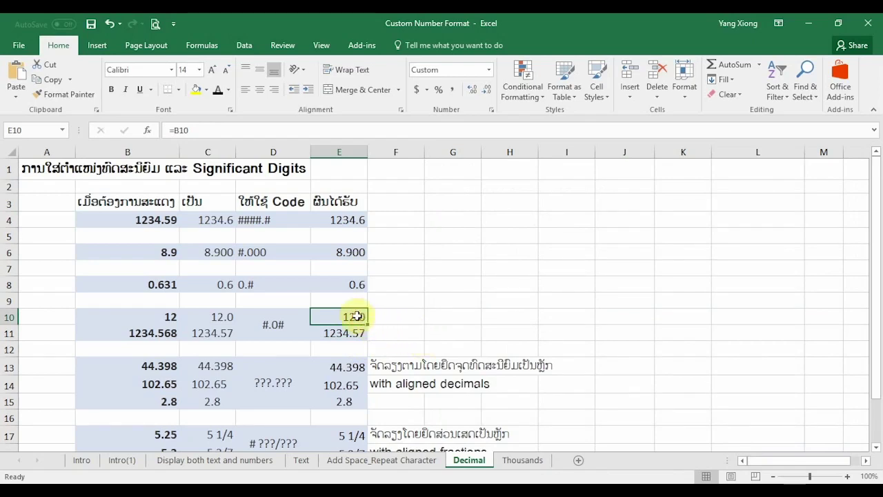
{"action": "left_click", "coordinate": [348, 332]}
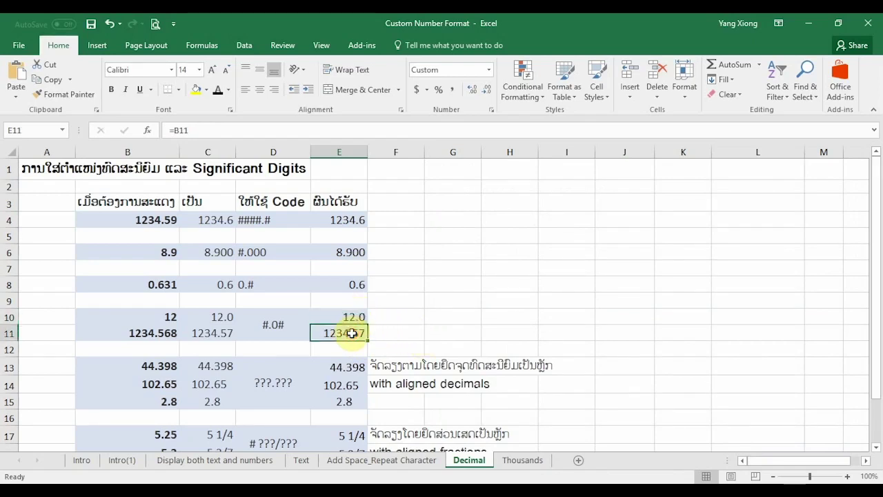
{"action": "left_click", "coordinate": [168, 333]}
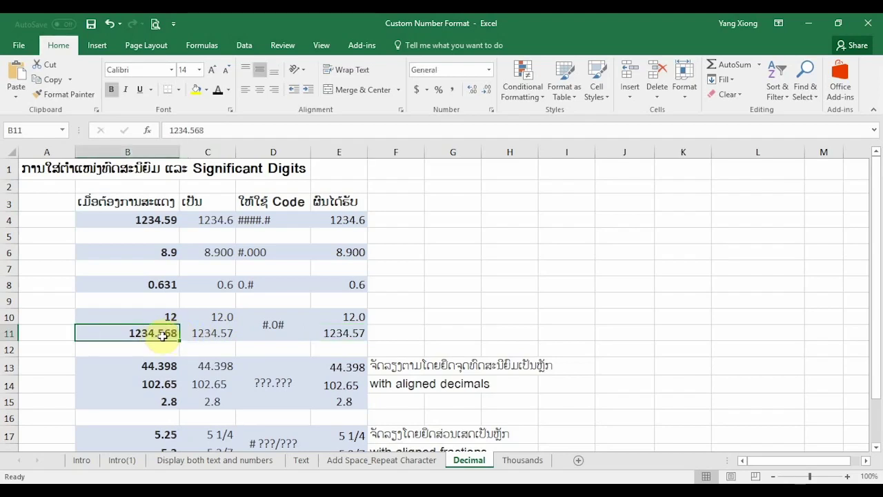
{"action": "left_click", "coordinate": [352, 334]}
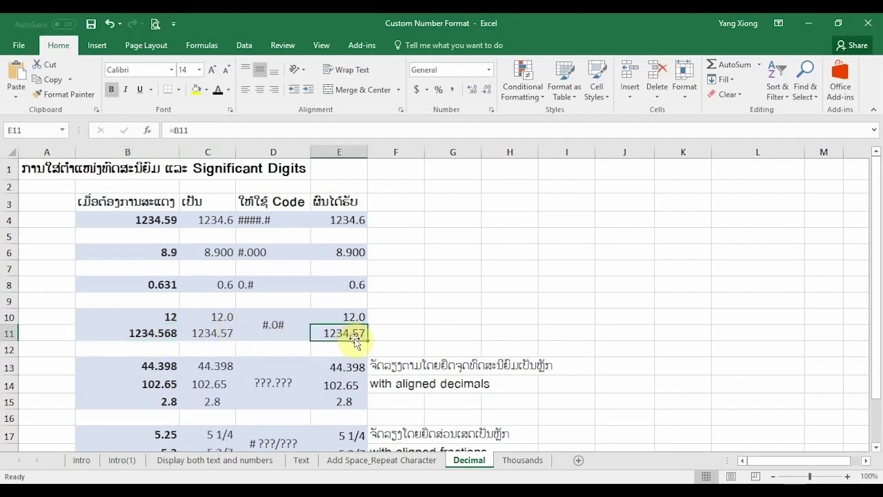
{"action": "left_click", "coordinate": [166, 316]}
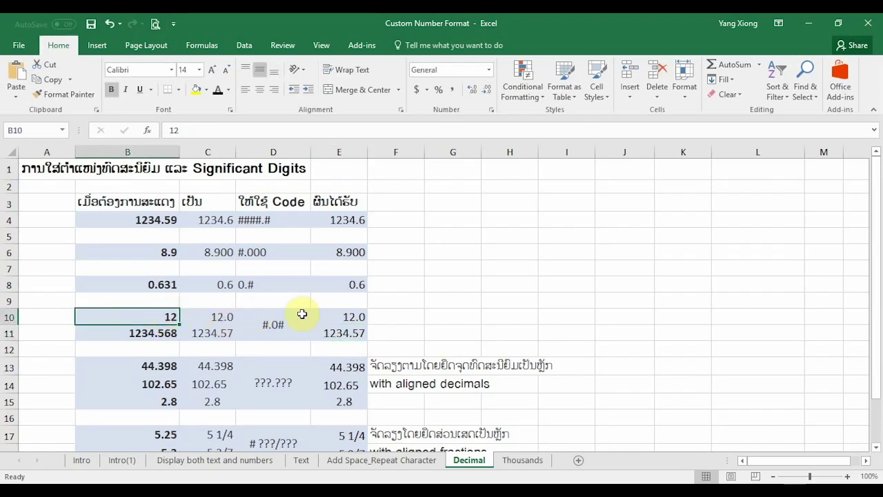
{"action": "left_click", "coordinate": [338, 317]}
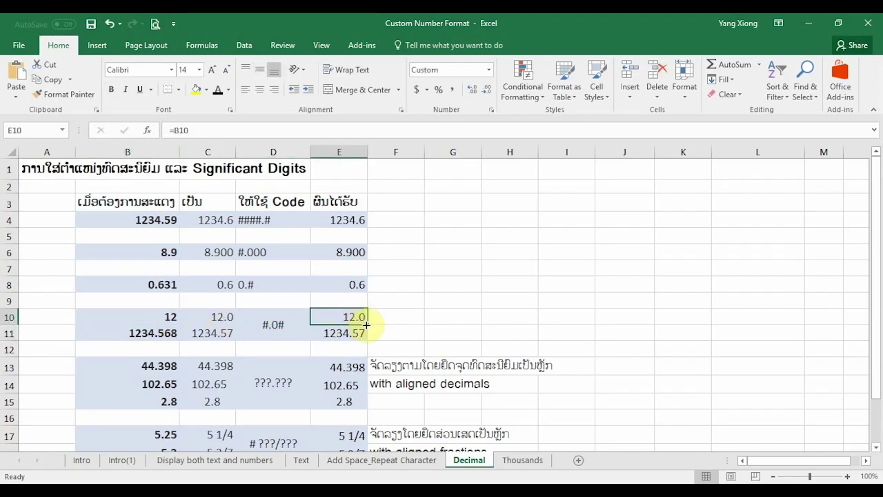
{"action": "left_click", "coordinate": [148, 368]}
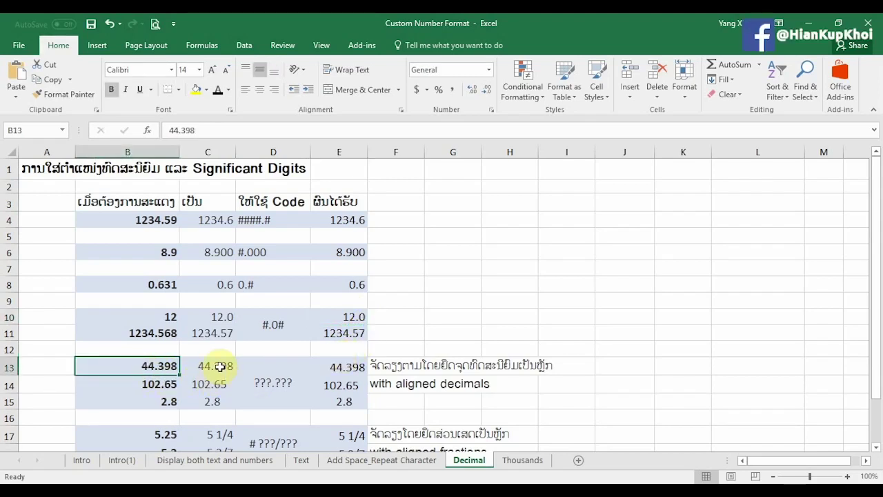
{"action": "left_click", "coordinate": [336, 367]}
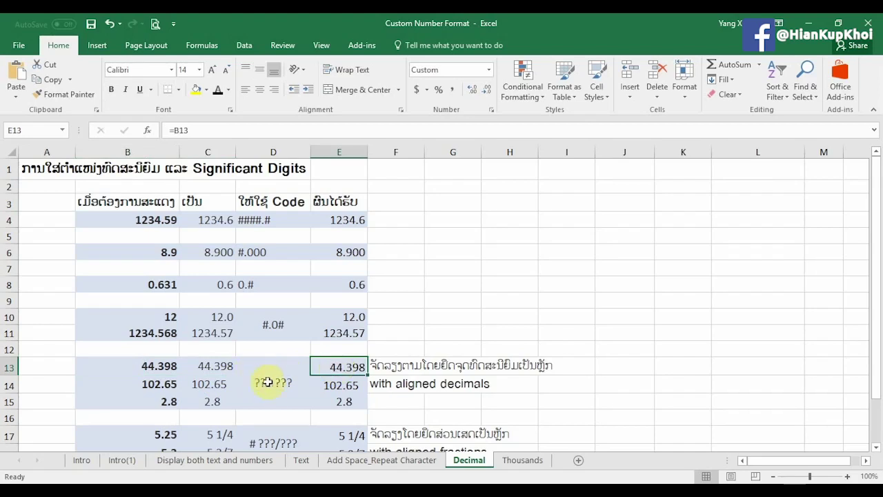
{"action": "left_click", "coordinate": [276, 383]}
{"action": "scroll", "coordinate": [292, 360], "scroll_direction": "down", "scroll_amount": 2}
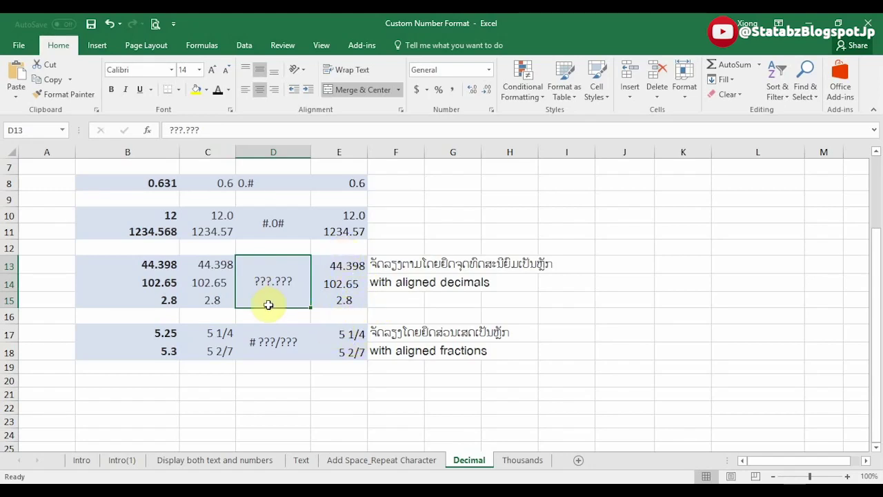
{"action": "left_click", "coordinate": [271, 341]}
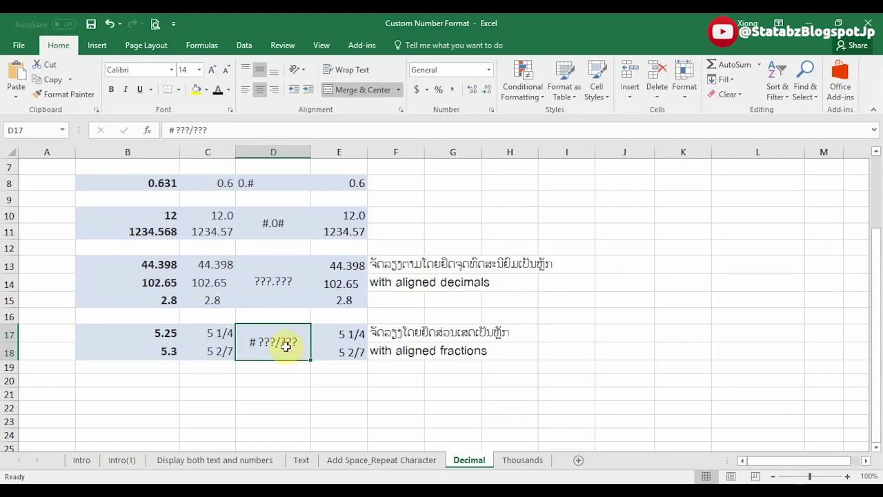
{"action": "left_click", "coordinate": [198, 338]}
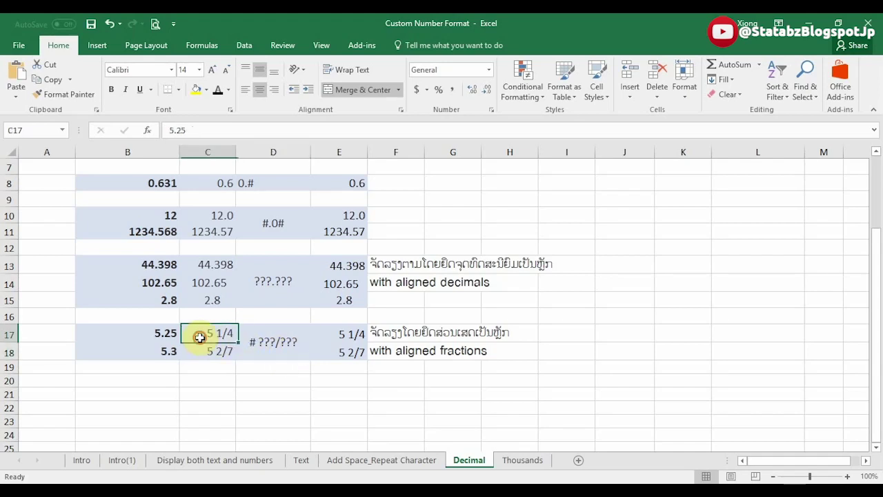
{"action": "left_click", "coordinate": [208, 351]}
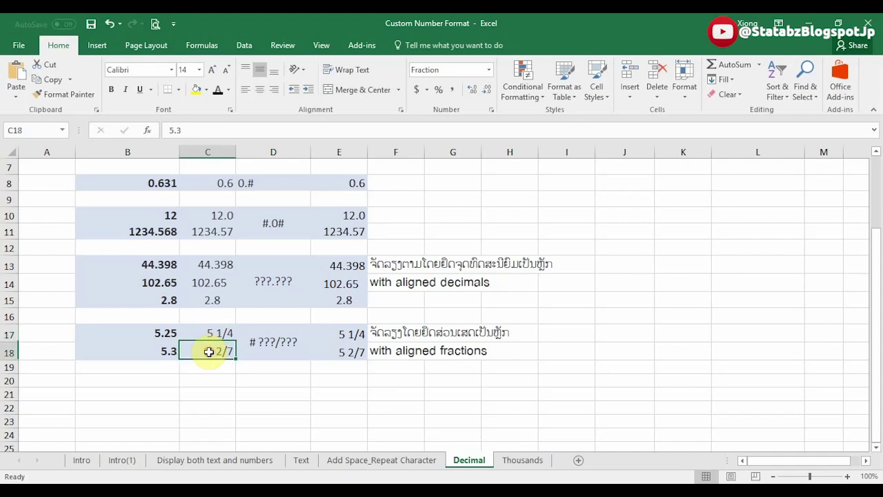
{"action": "left_click", "coordinate": [265, 345]}
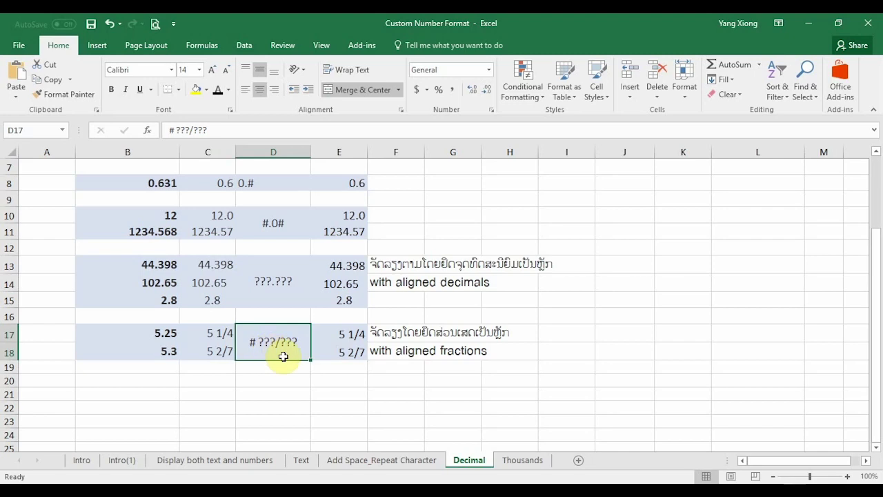
{"action": "scroll", "coordinate": [291, 251], "scroll_direction": "up", "scroll_amount": 2}
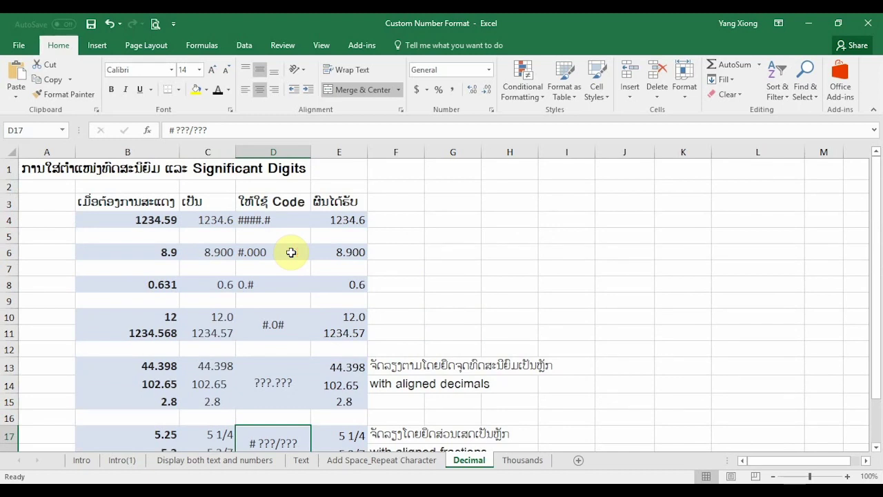
- On the Thousands sheet, compare C4's 12,000, B4's 12000 and D4's #,### code
{"action": "left_click", "coordinate": [521, 461]}
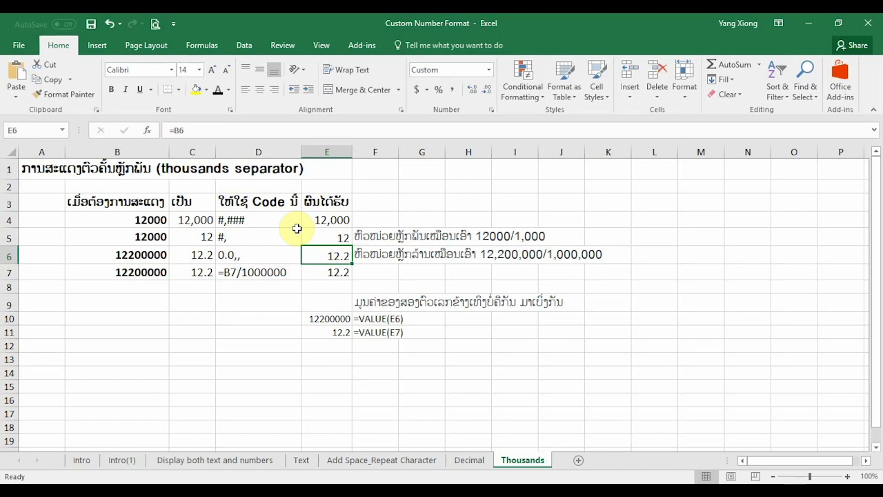
{"action": "left_click", "coordinate": [207, 222]}
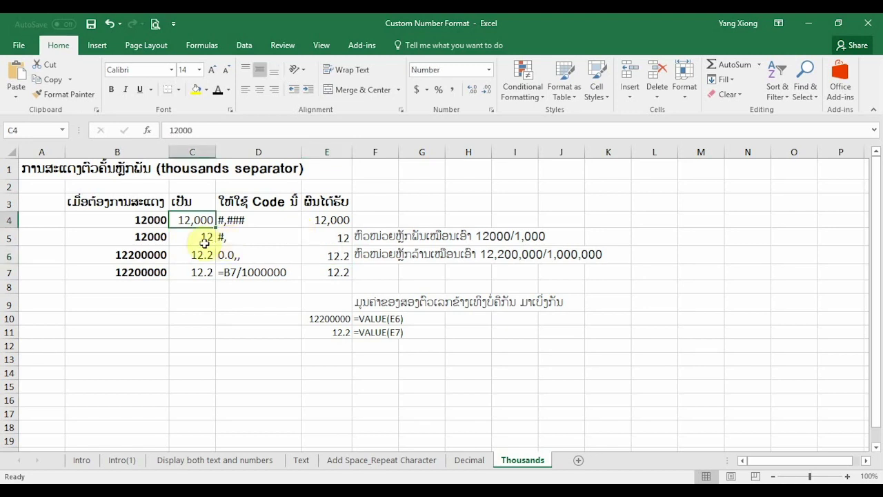
{"action": "left_click", "coordinate": [153, 220]}
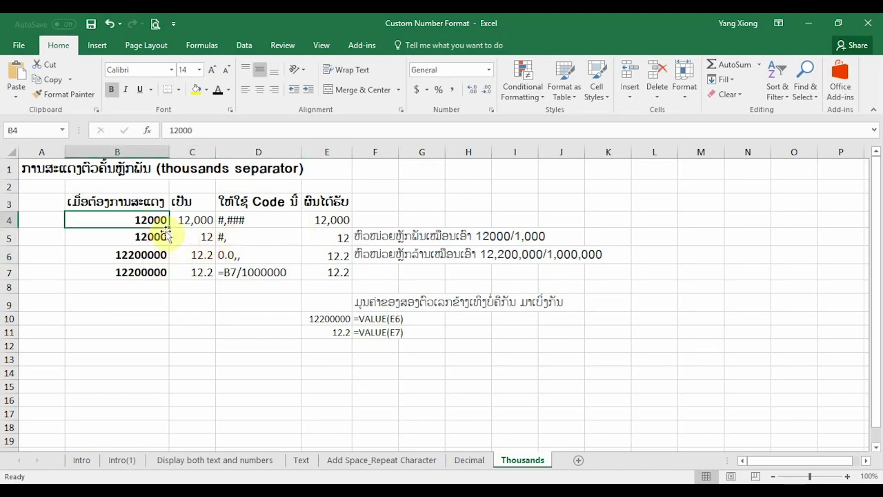
{"action": "left_click", "coordinate": [201, 221]}
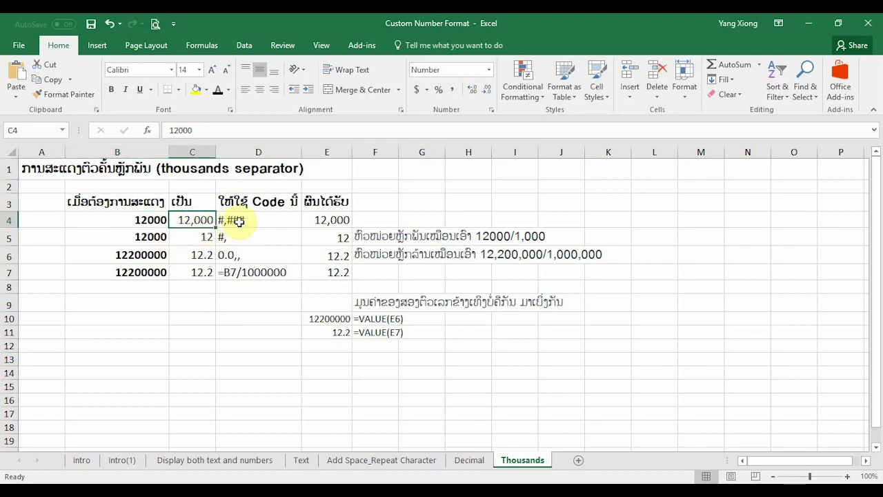
{"action": "left_click", "coordinate": [236, 220]}
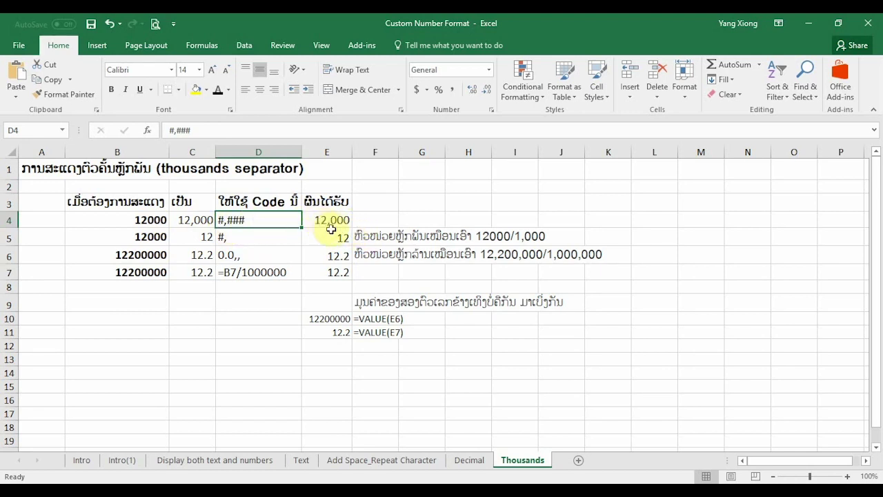
- Check E4's #,### custom format in Format Cells and cancel without changes
{"action": "left_click", "coordinate": [329, 220]}
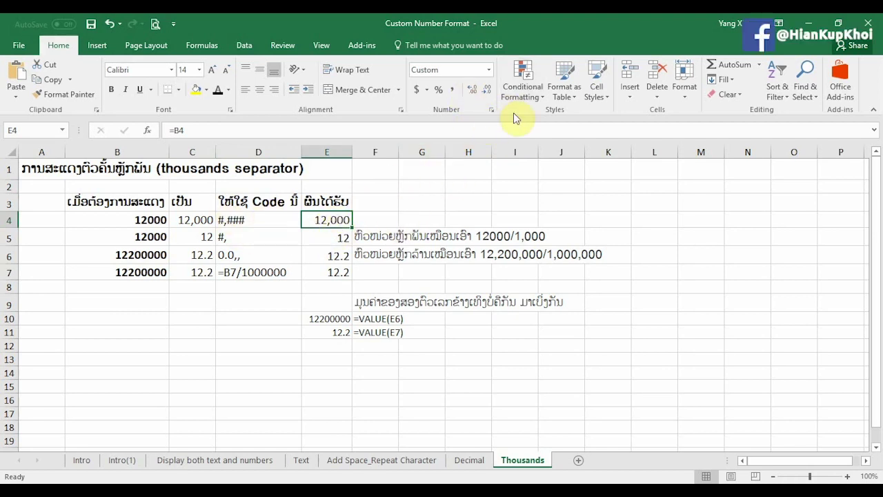
{"action": "left_click", "coordinate": [493, 109]}
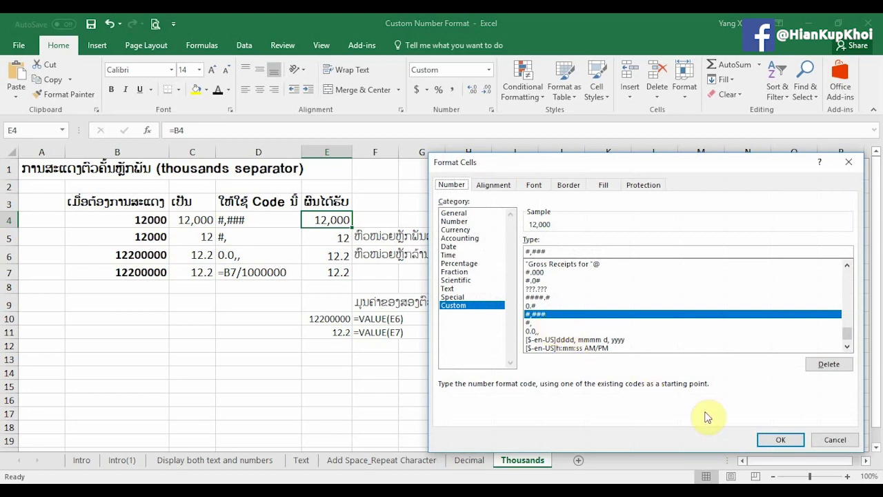
{"action": "left_click", "coordinate": [836, 440]}
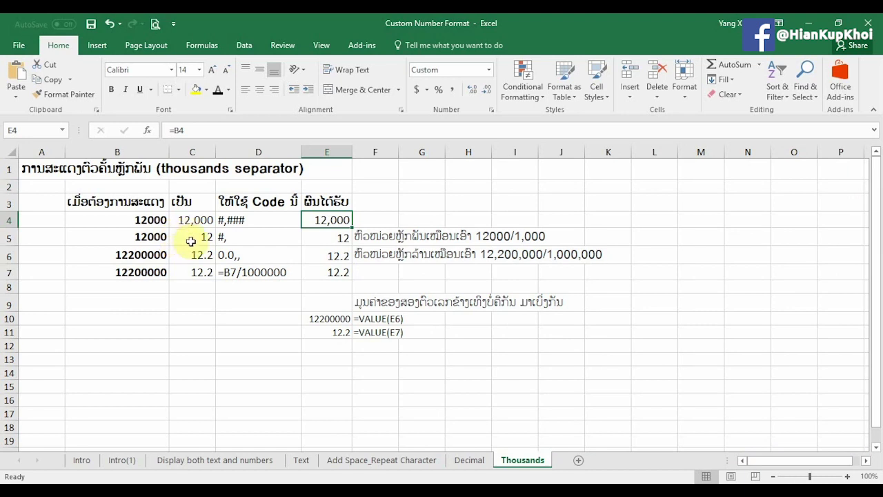
- Compare B5's 12000, C5's scaled 12 and D5's #, code, then select E5
{"action": "left_click", "coordinate": [137, 236]}
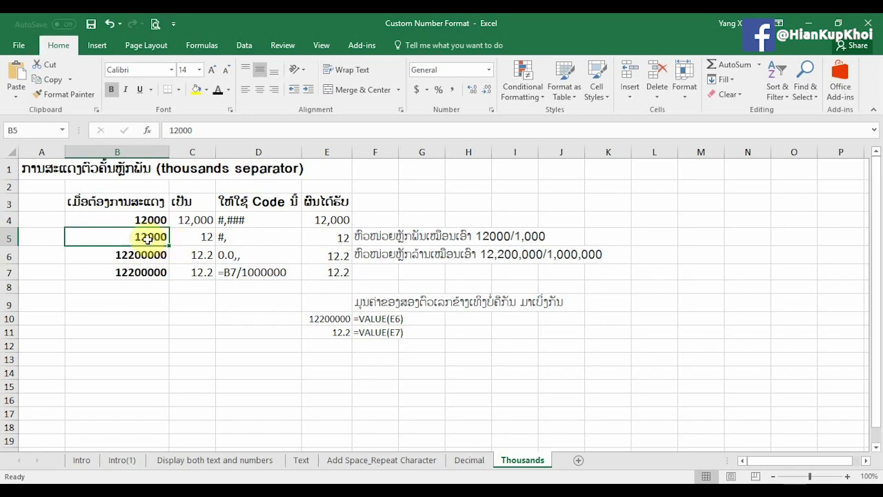
{"action": "left_click", "coordinate": [196, 237]}
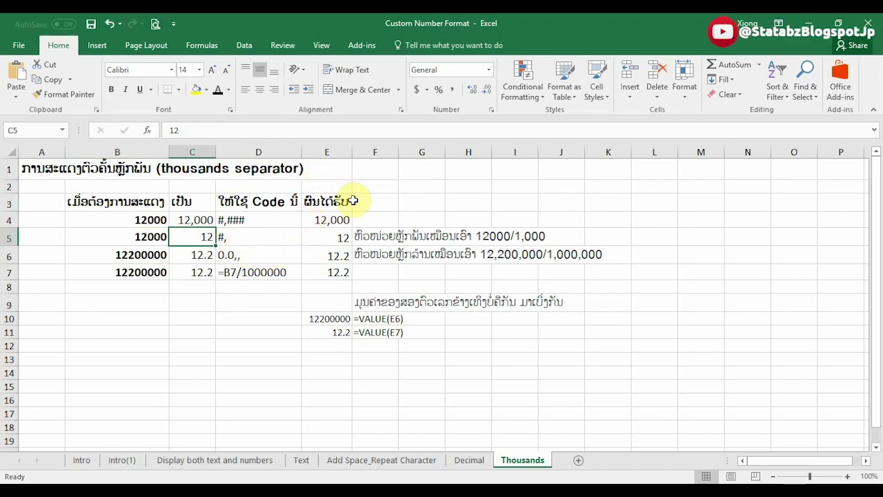
{"action": "left_click", "coordinate": [238, 238]}
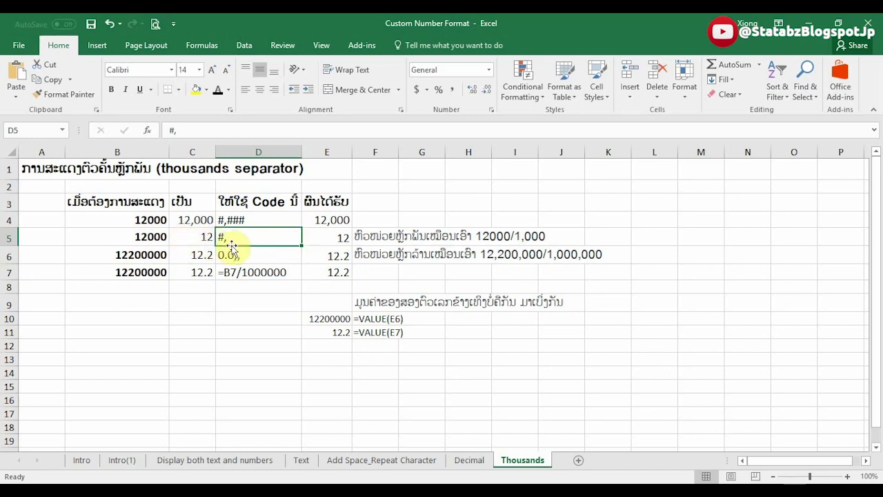
{"action": "left_click", "coordinate": [325, 237]}
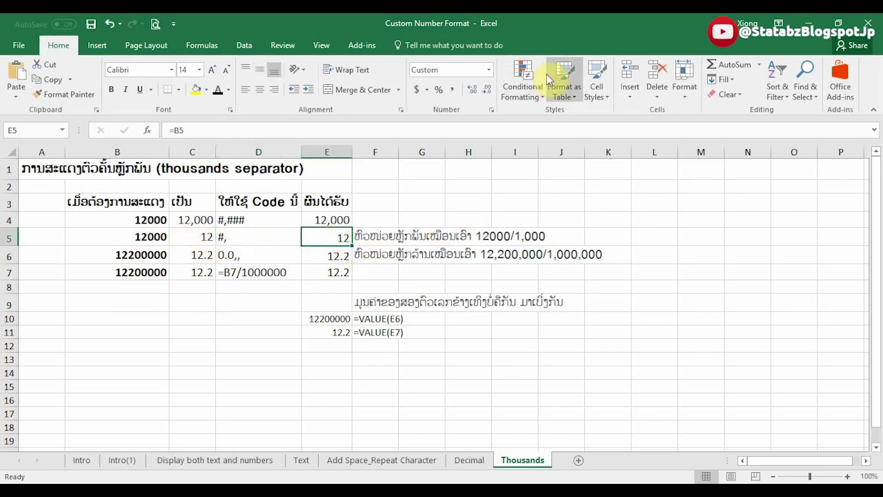
- Change E5's format code from #, to # and back to compare the Sample, then cancel
{"action": "left_click", "coordinate": [491, 109]}
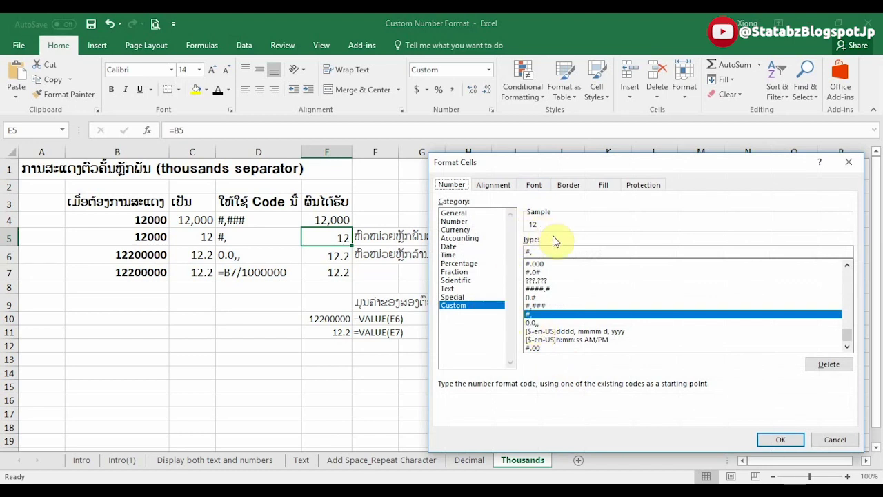
{"action": "left_click", "coordinate": [554, 253]}
{"action": "key", "text": "BackSpace"}
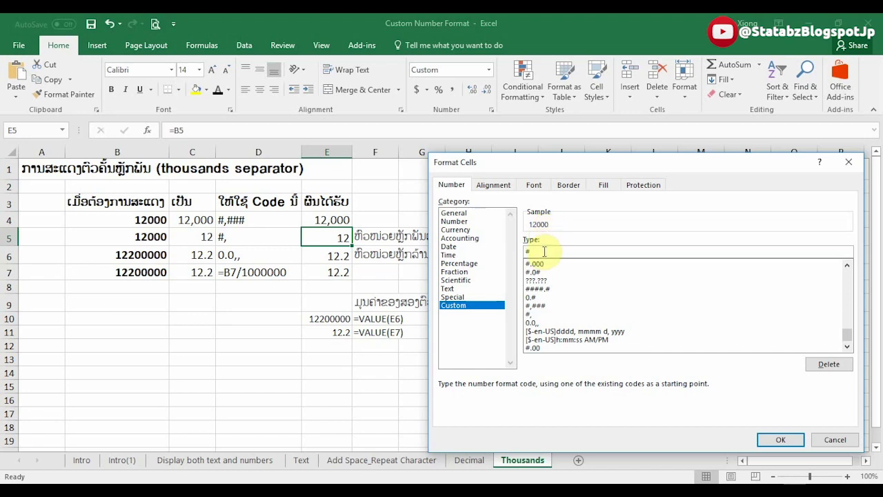
{"action": "type", "text": ","}
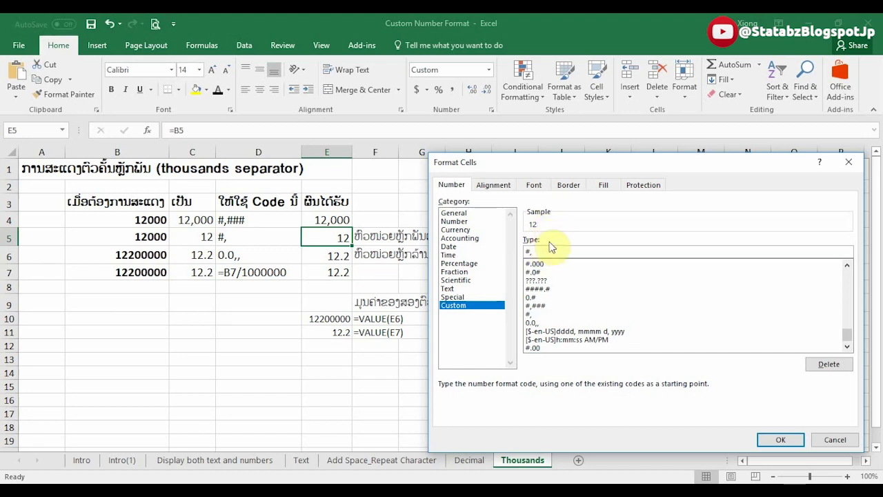
{"action": "left_click", "coordinate": [833, 446]}
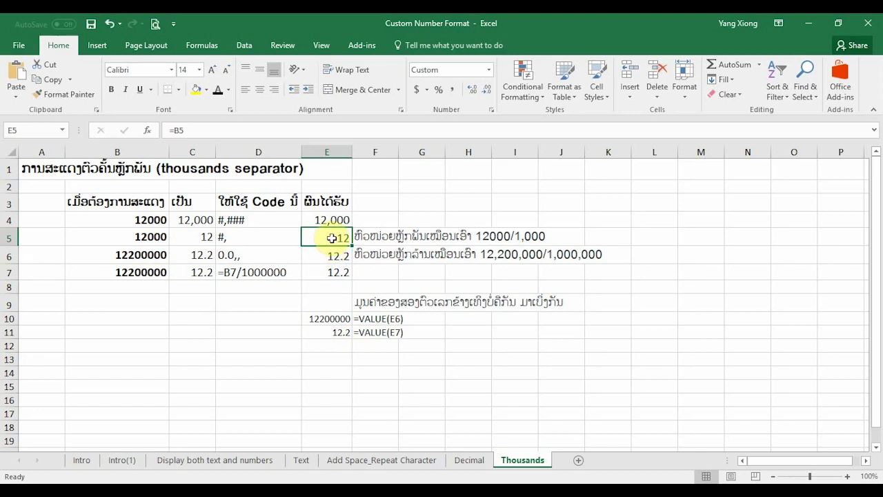
{"action": "left_click", "coordinate": [269, 254]}
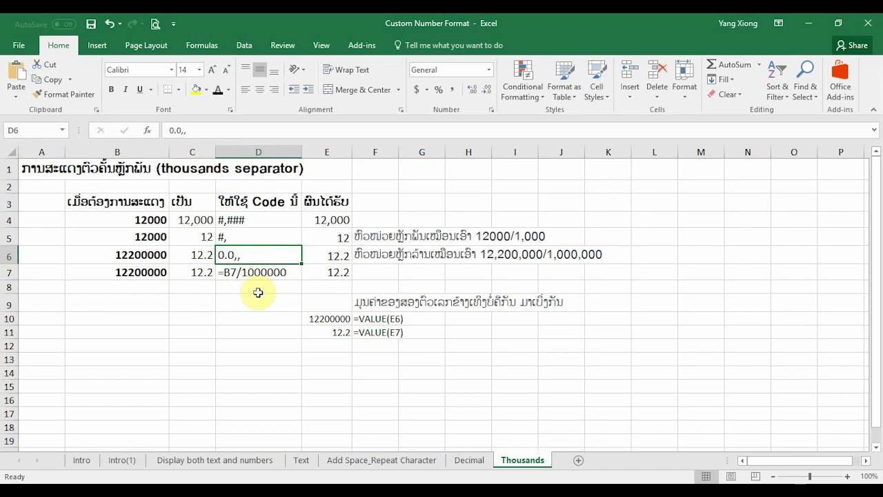
{"action": "left_click", "coordinate": [492, 110]}
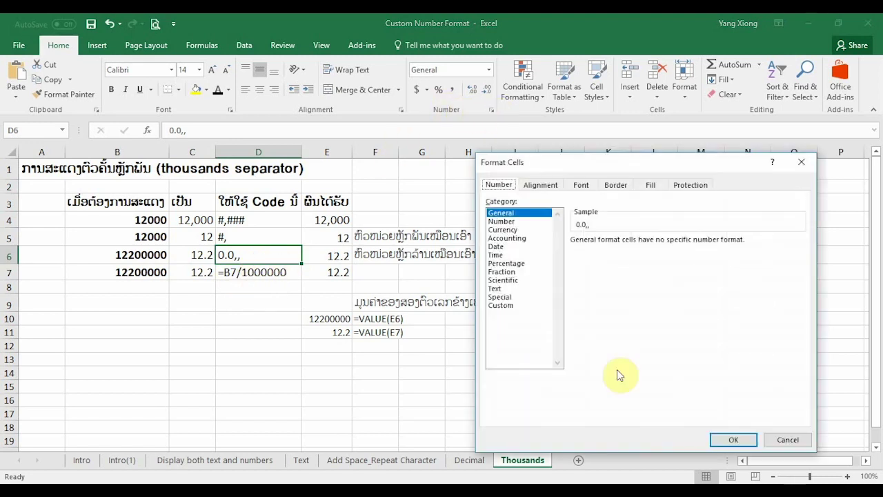
{"action": "left_click", "coordinate": [511, 306]}
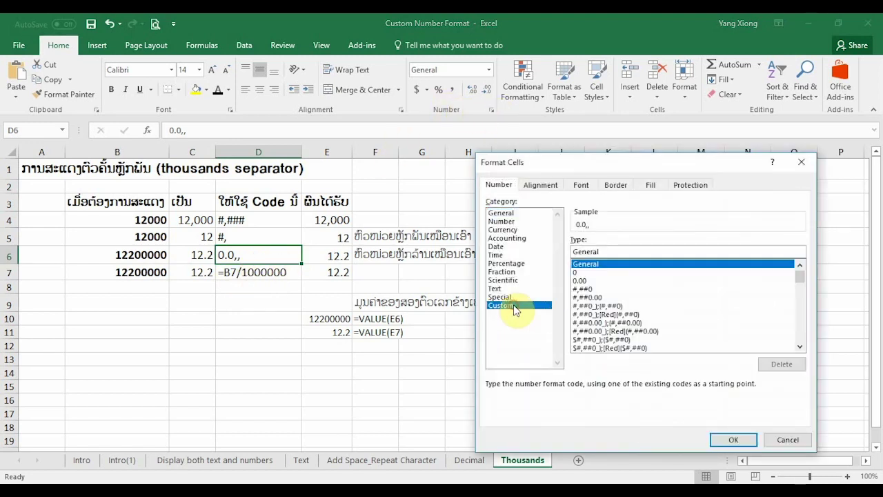
{"action": "key", "text": "Escape"}
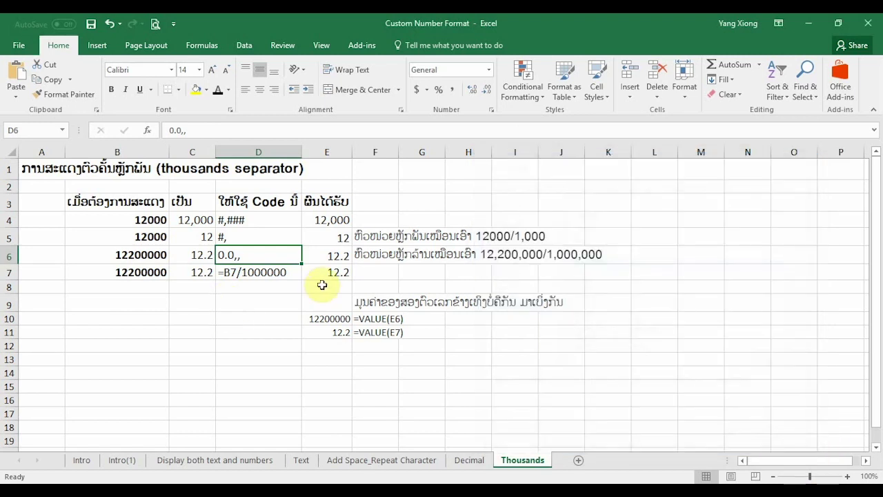
{"action": "left_click", "coordinate": [323, 254]}
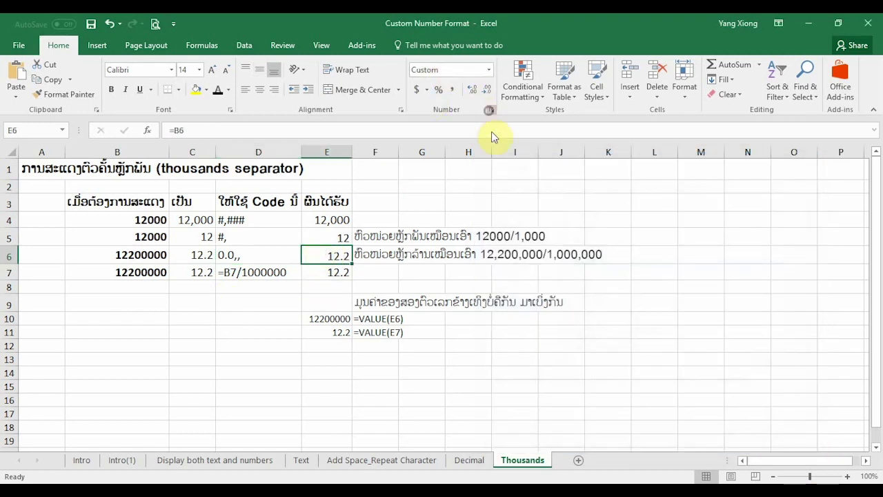
{"action": "left_click", "coordinate": [489, 110]}
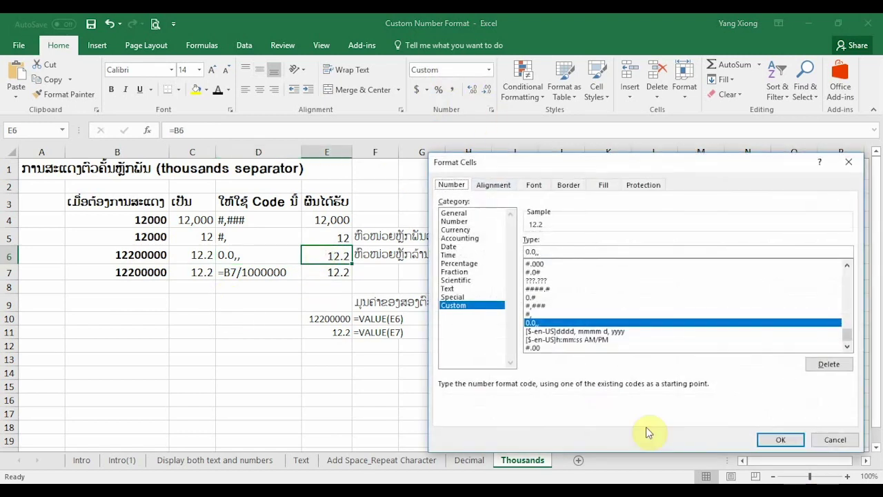
{"action": "left_click", "coordinate": [553, 249]}
{"action": "key", "text": "BackSpace"}
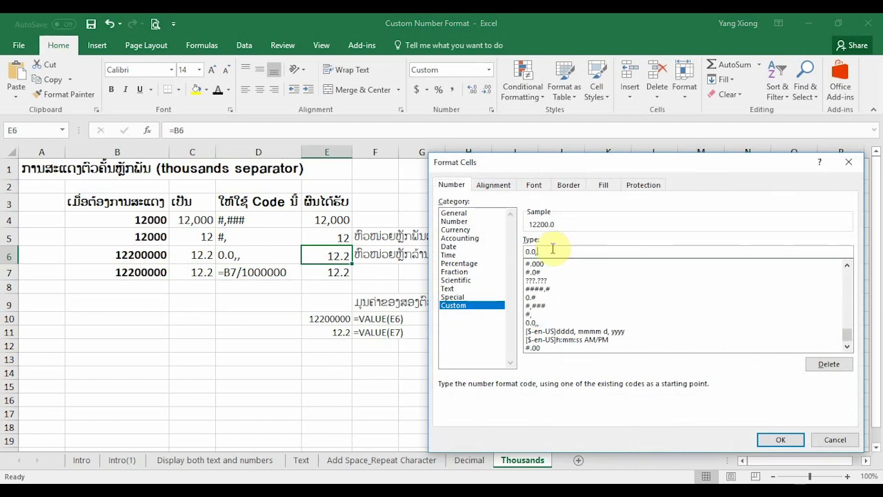
{"action": "key", "text": "BackSpace"}
{"action": "type", "text": ","}
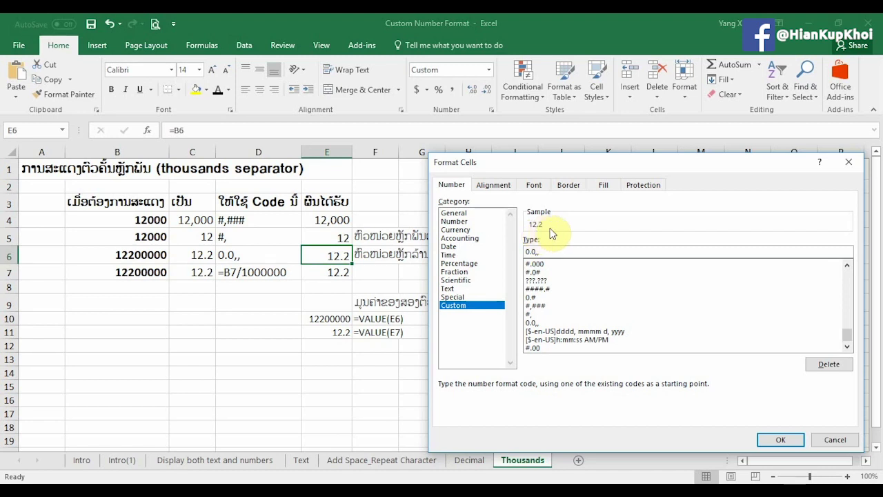
{"action": "left_click", "coordinate": [835, 439]}
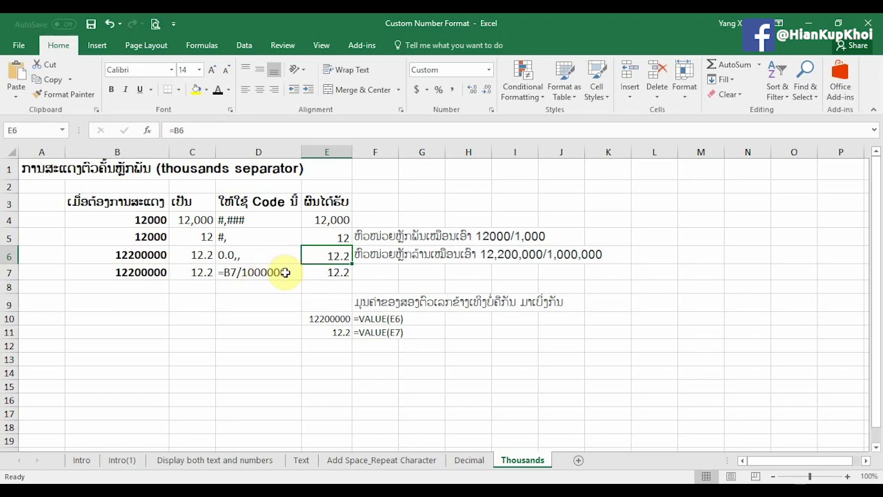
{"action": "left_click", "coordinate": [343, 276]}
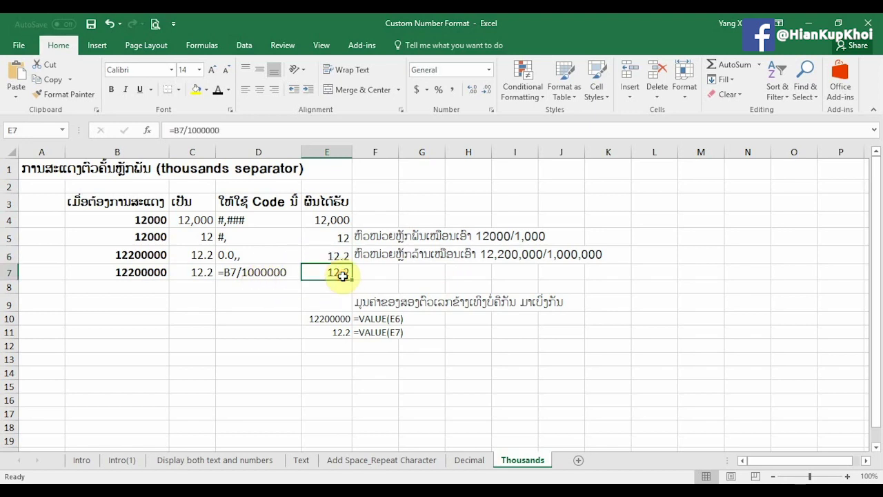
{"action": "left_click", "coordinate": [343, 318]}
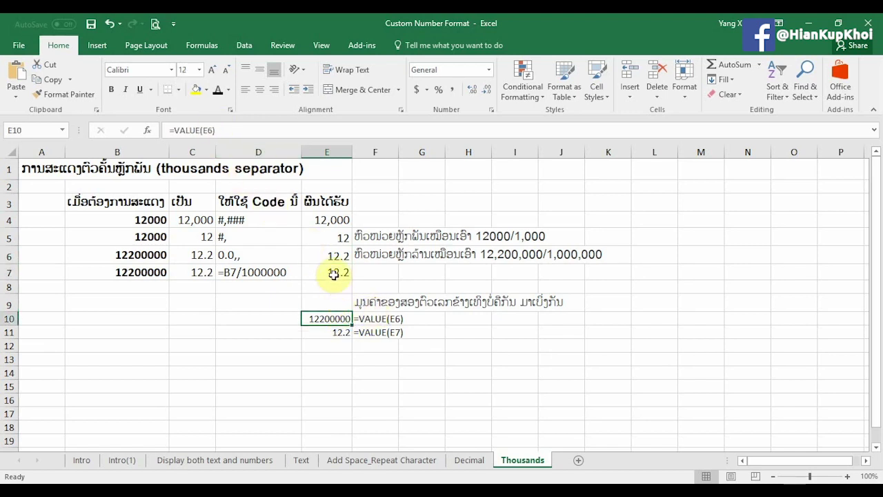
{"action": "left_click", "coordinate": [342, 275]}
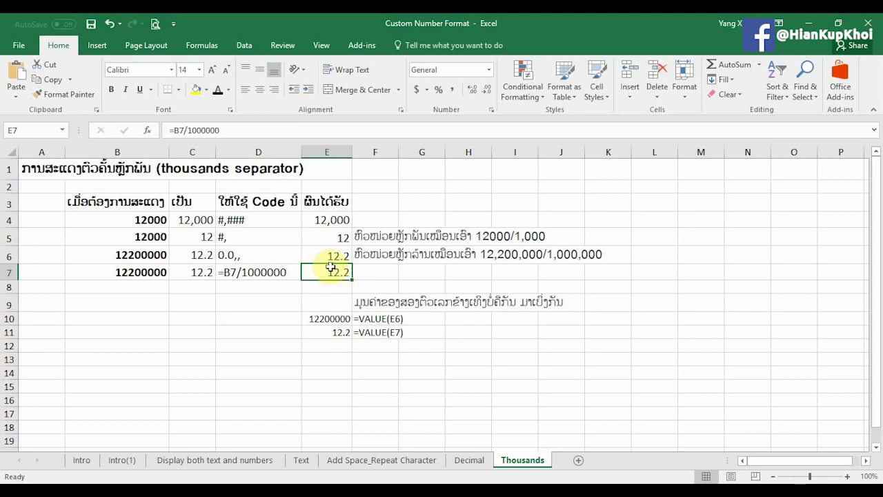
{"action": "left_click", "coordinate": [329, 256]}
{"action": "left_click", "coordinate": [331, 273]}
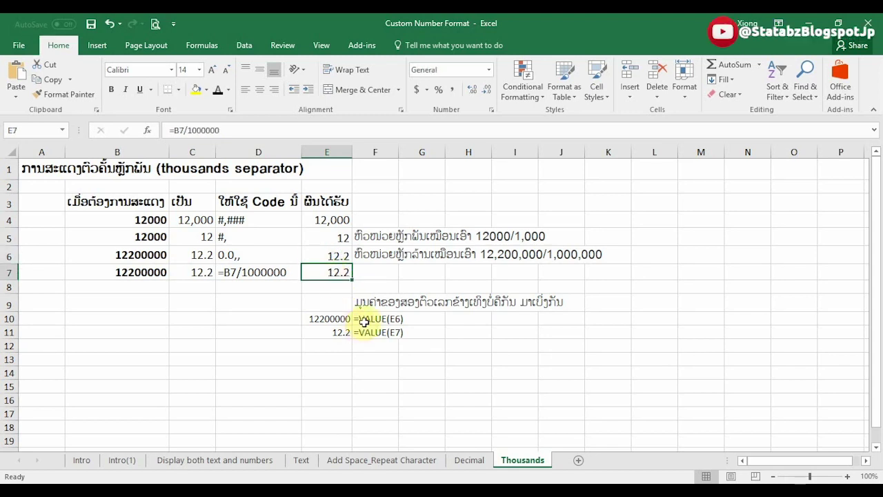
{"action": "left_click", "coordinate": [323, 318]}
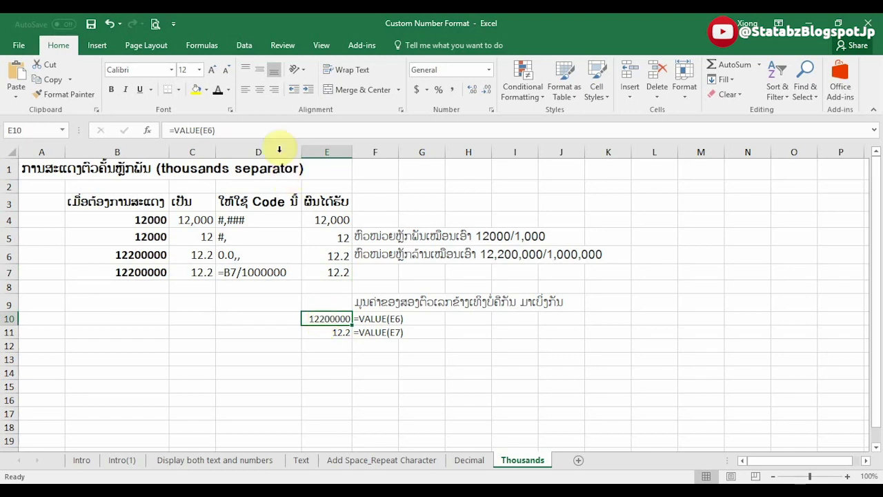
{"action": "left_click", "coordinate": [264, 129]}
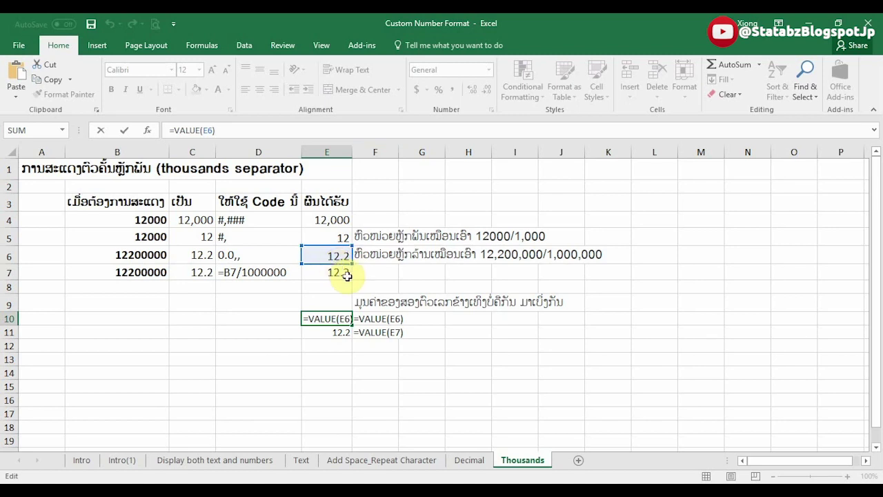
{"action": "key", "text": "ctrl+Return"}
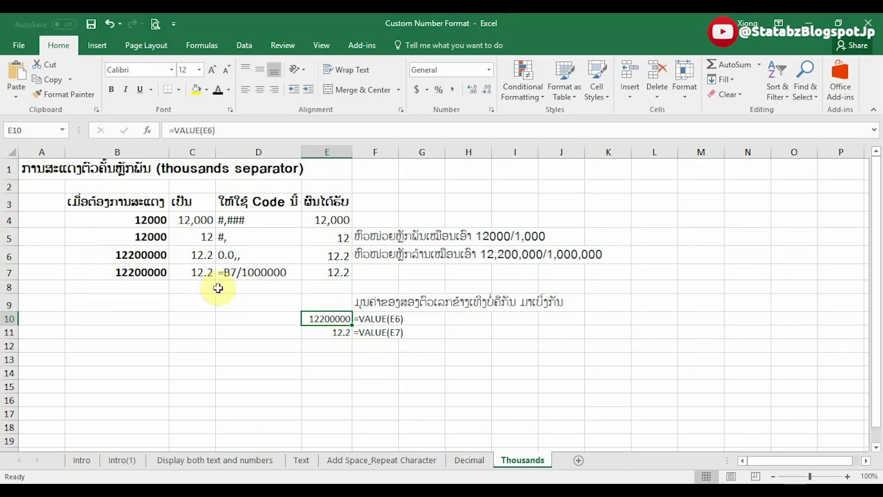
{"action": "left_click", "coordinate": [305, 128]}
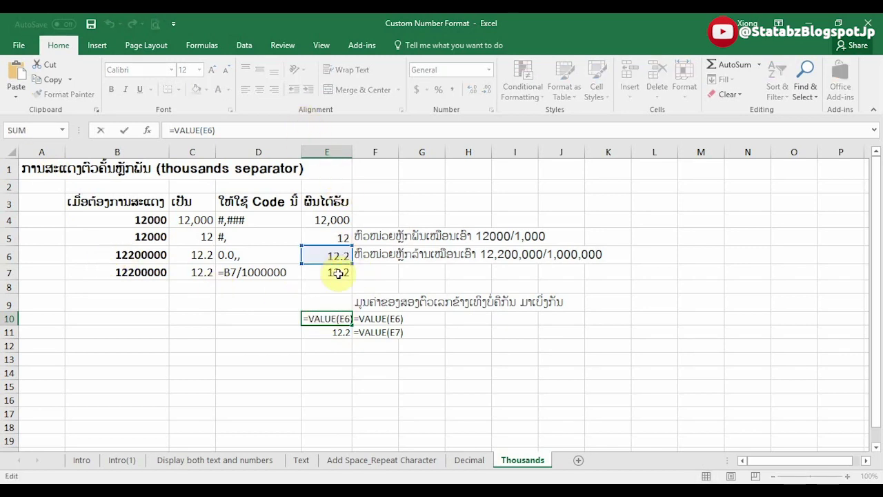
{"action": "key", "text": "ctrl+Return"}
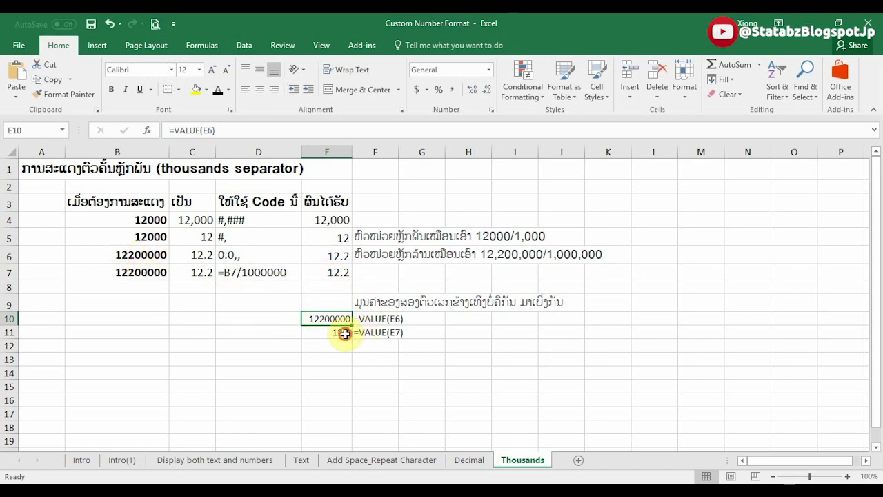
{"action": "left_click", "coordinate": [317, 331]}
{"action": "left_click", "coordinate": [305, 129]}
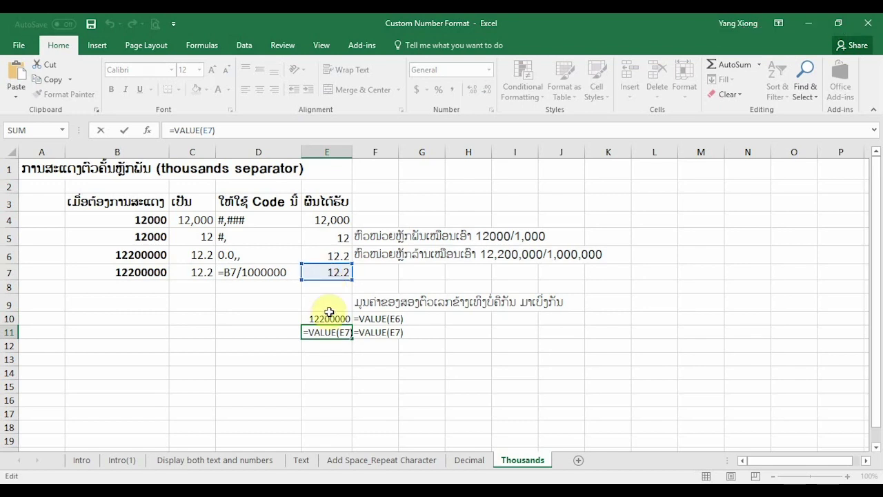
{"action": "key", "text": "ctrl+Return"}
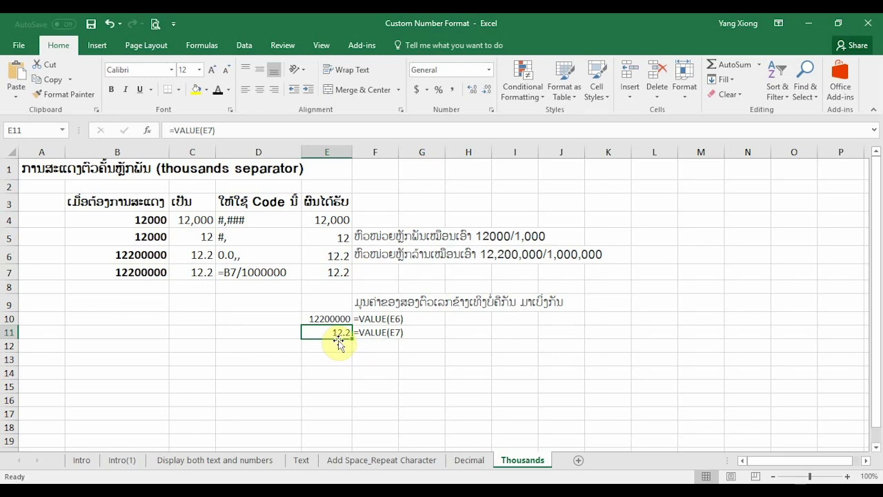
{"action": "left_click", "coordinate": [117, 272]}
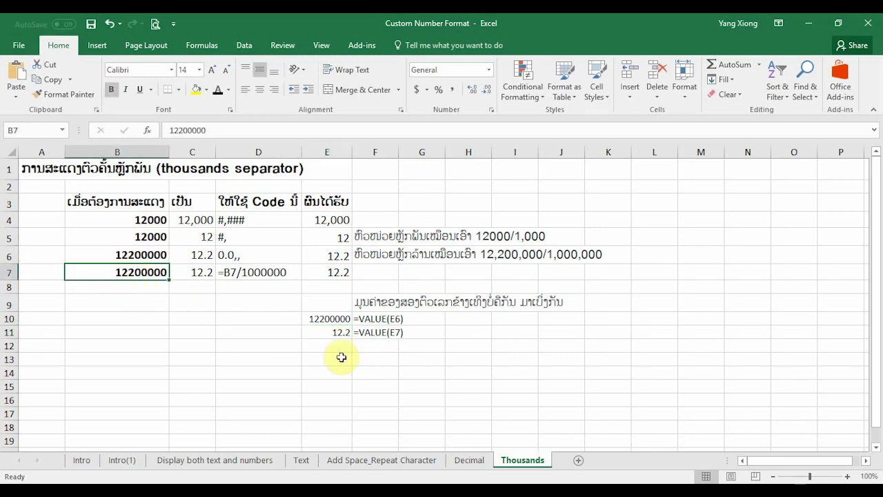
{"action": "left_click", "coordinate": [338, 334]}
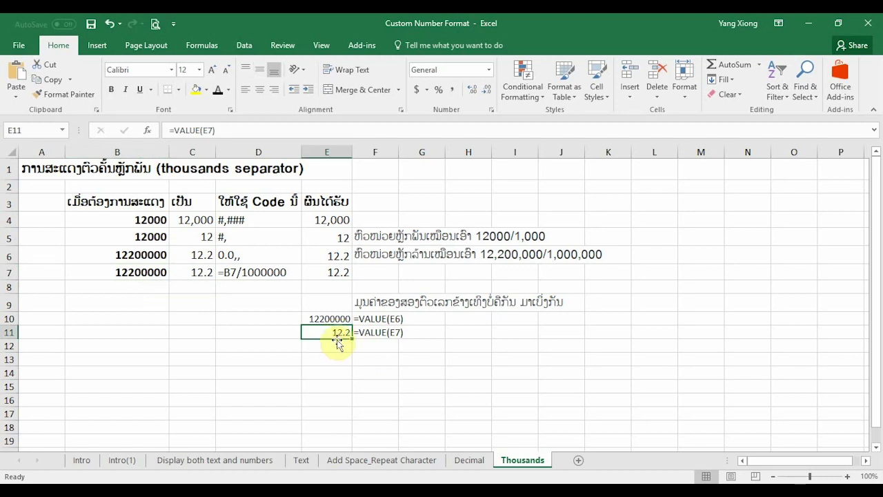
{"action": "left_click", "coordinate": [329, 318]}
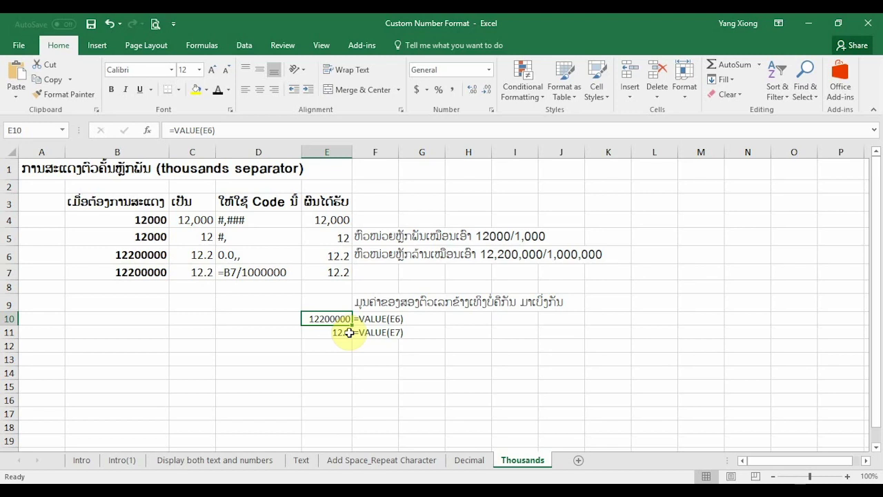
{"action": "key", "text": "Up"}
{"action": "key", "text": "Up"}
{"action": "key", "text": "Up"}
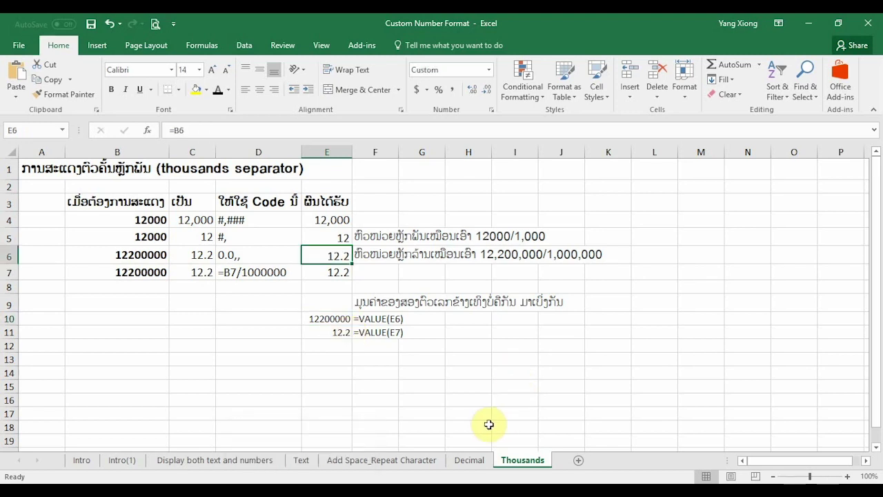